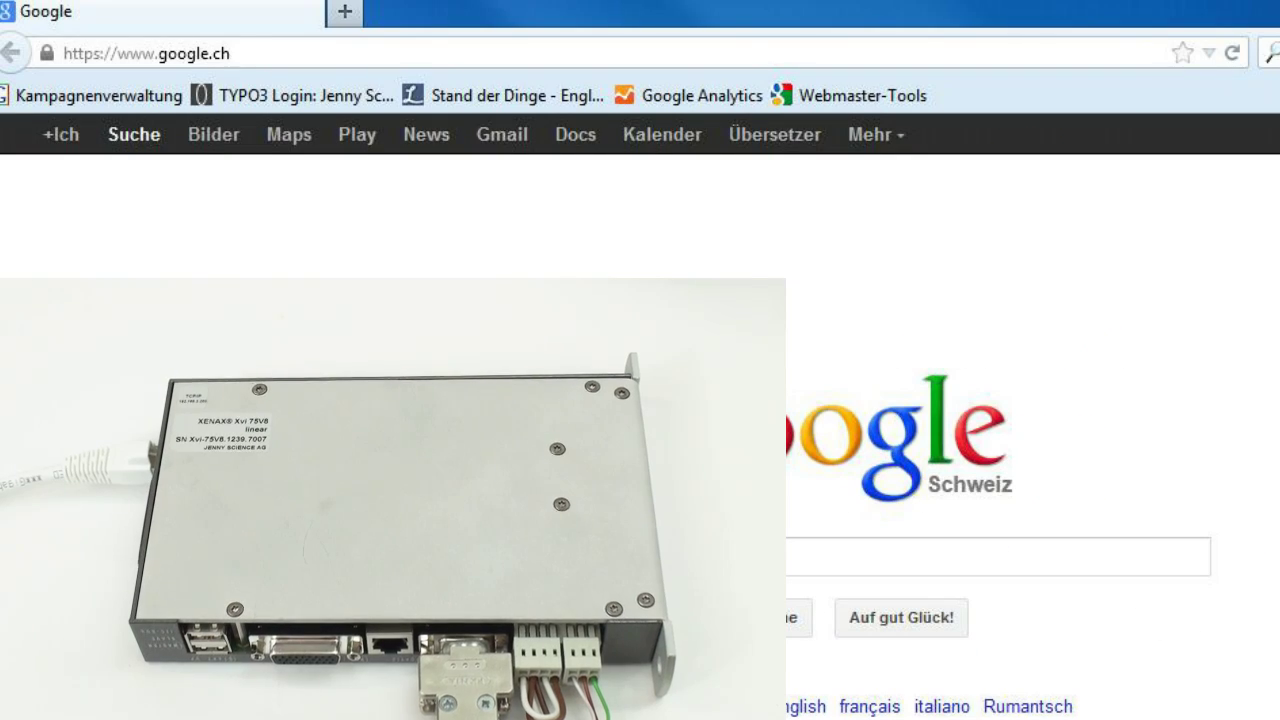
Load the XENAX controller's web interface at 192.168.2.205/Xenax.html in the browser.
drag(240, 55, 52, 52)
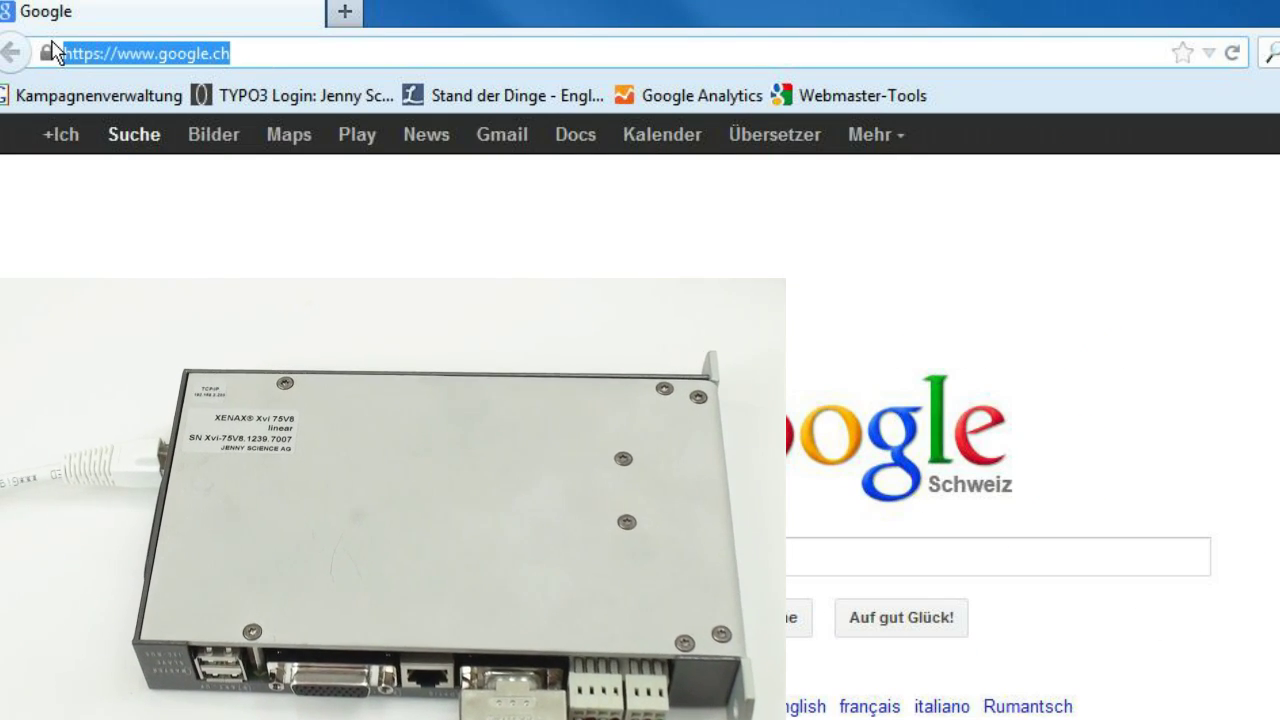
text(192.168.2)
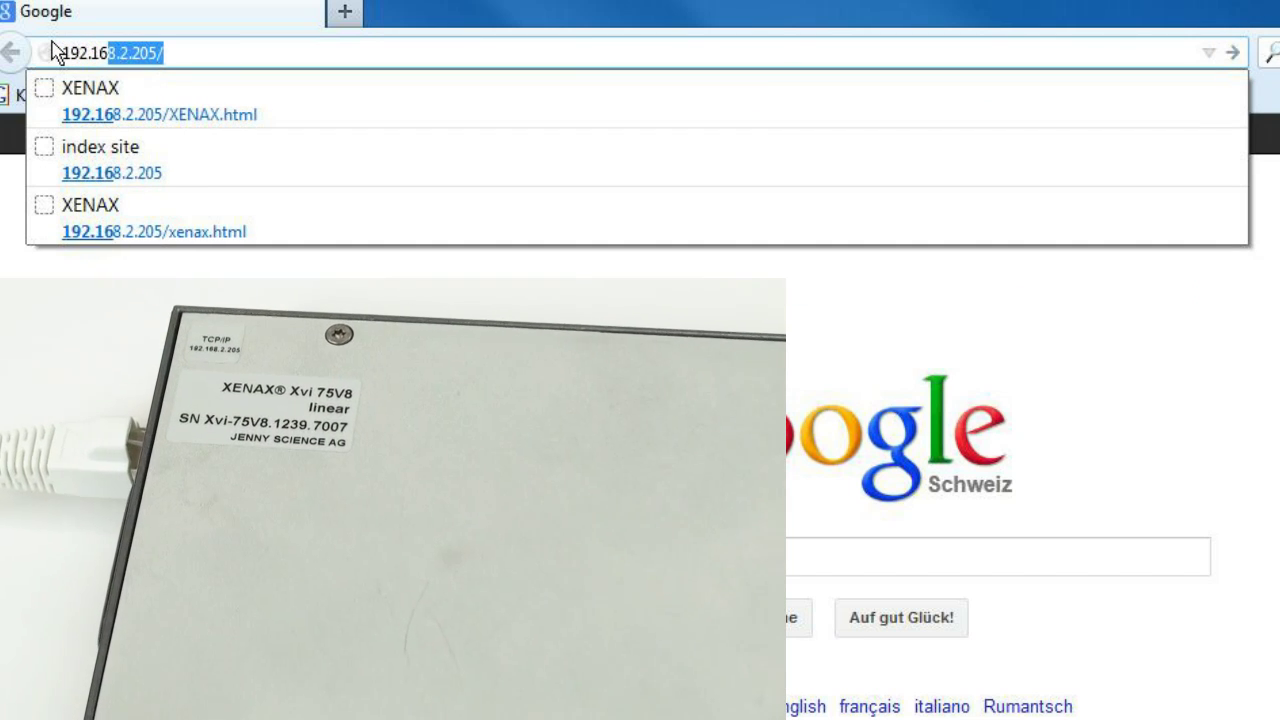
text(.205)
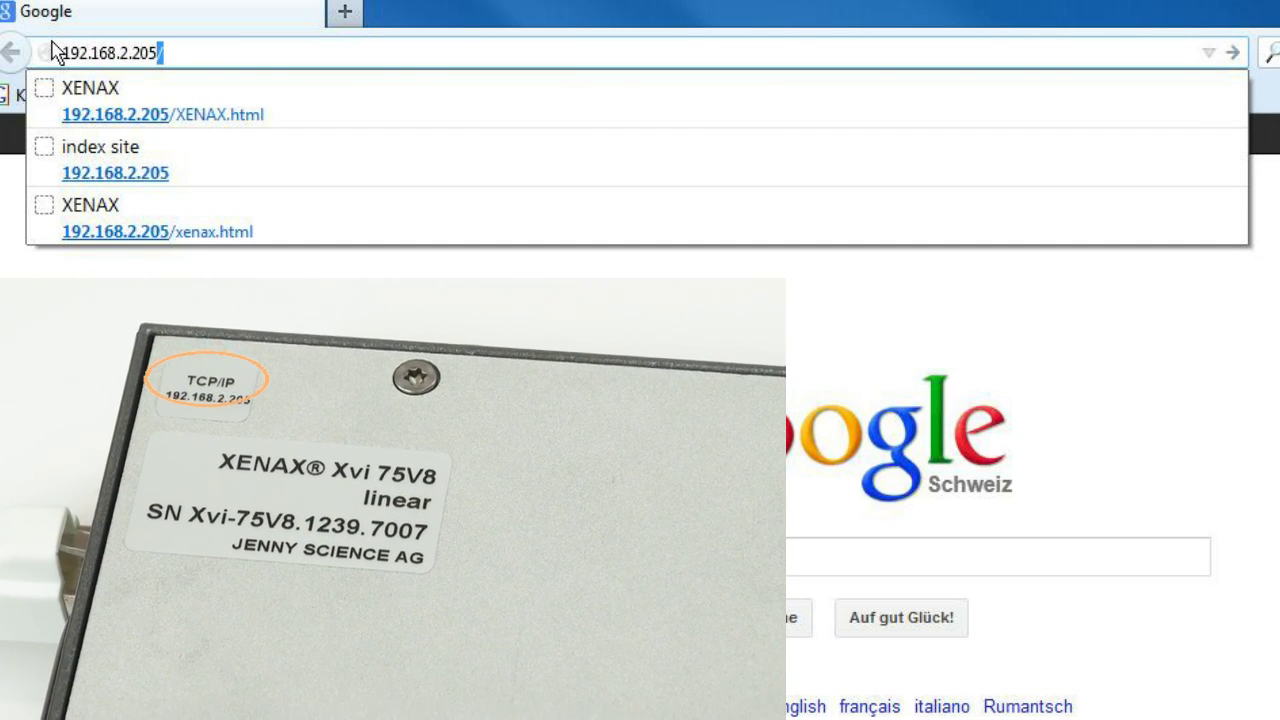
key(Return)
text(Xe)
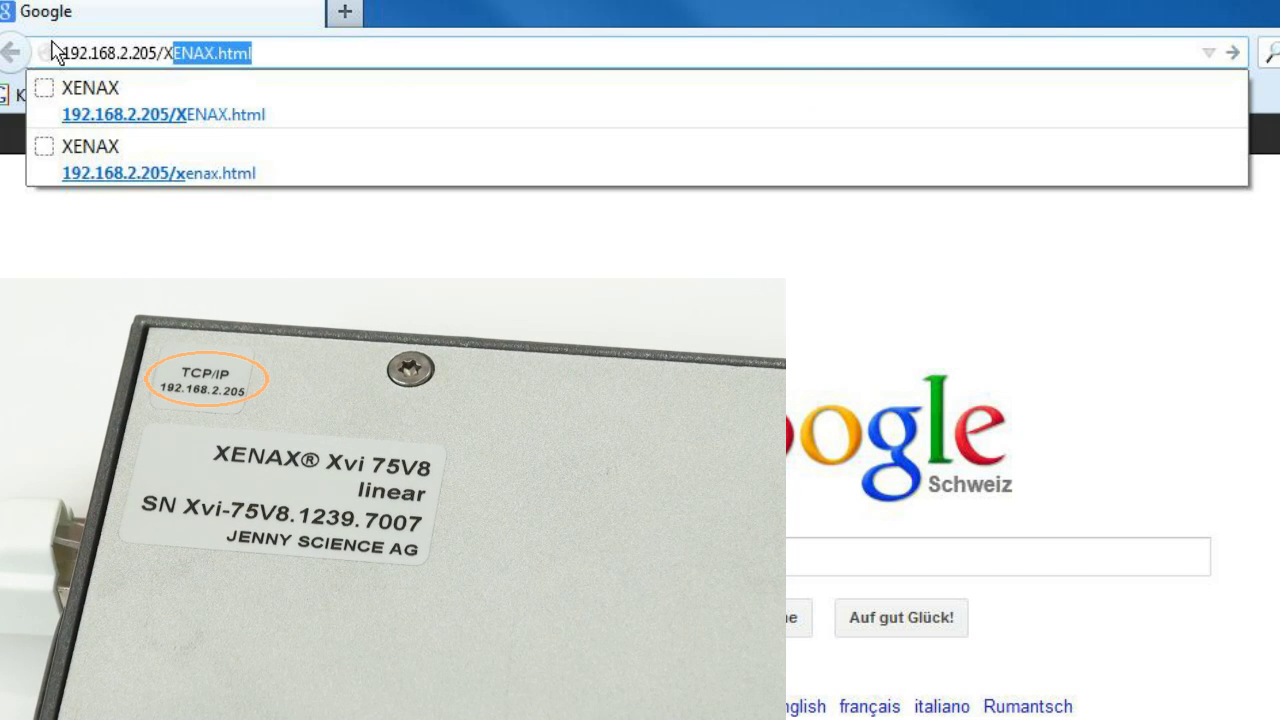
text(na)
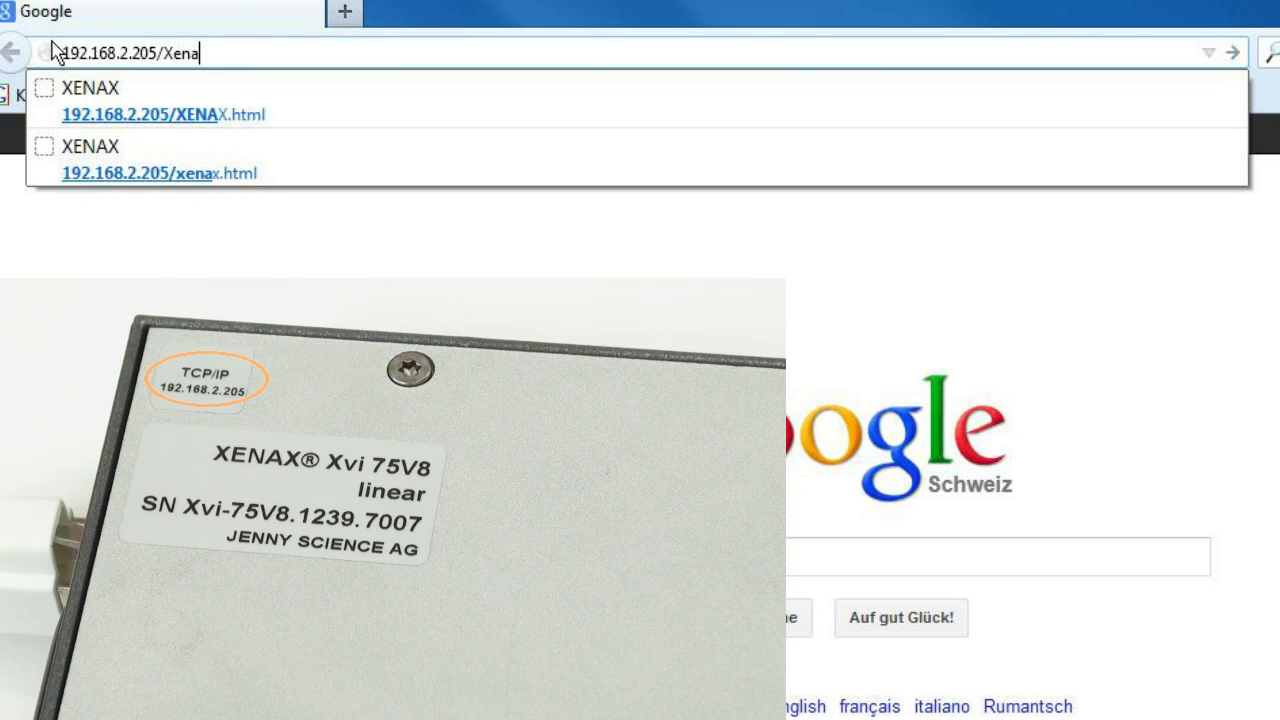
text(x.ht)
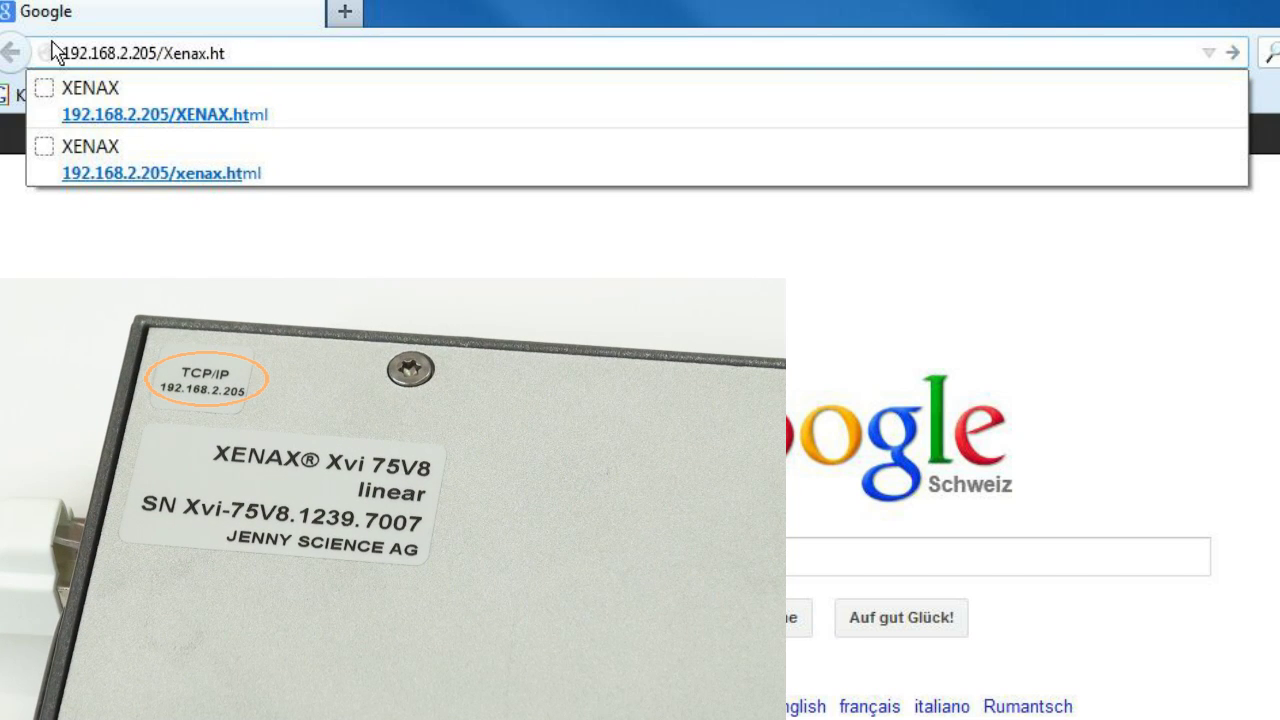
text(ml)
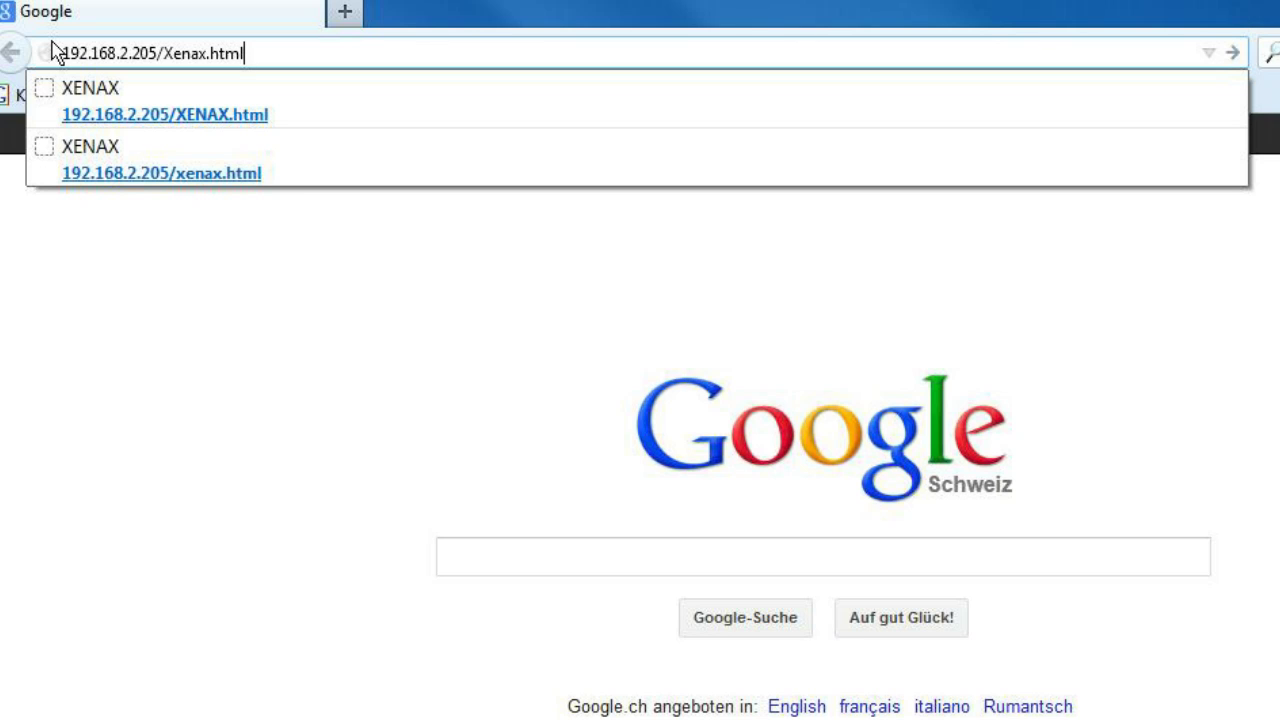
key(Return)
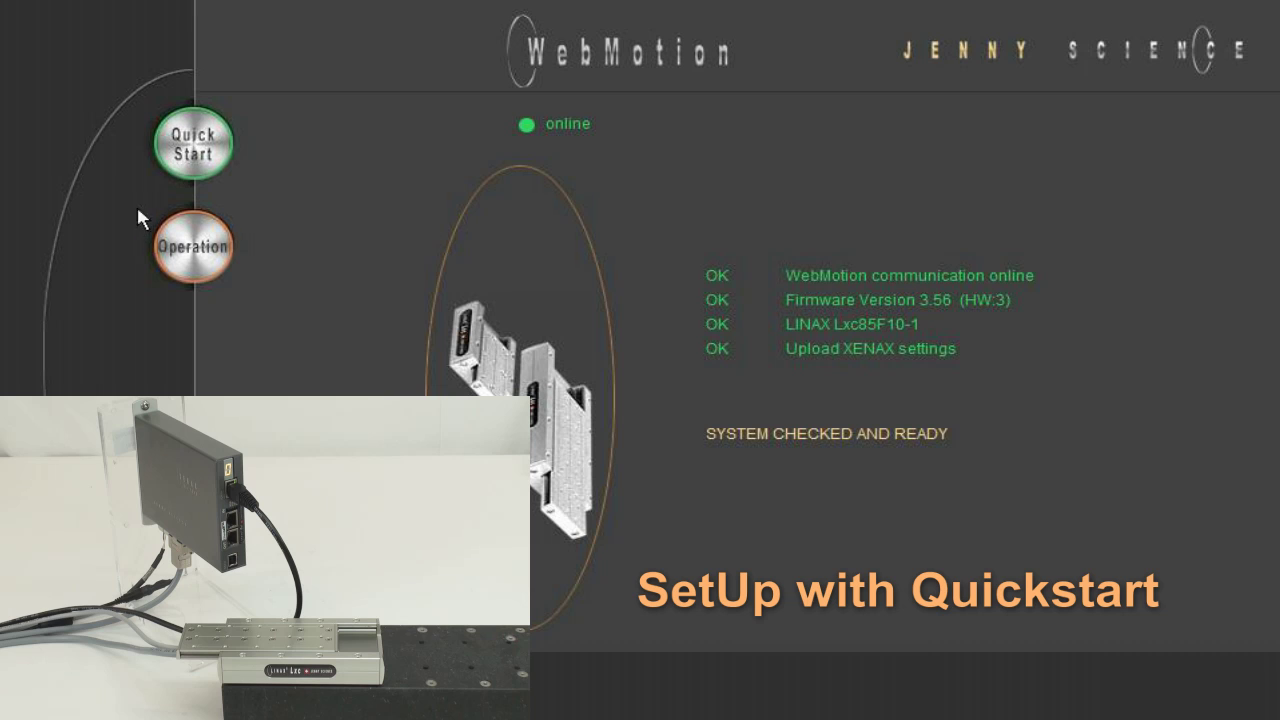
Start the LINAX motor through the Quick Start system check and raise its dynamic to 100 %.
click(192, 158)
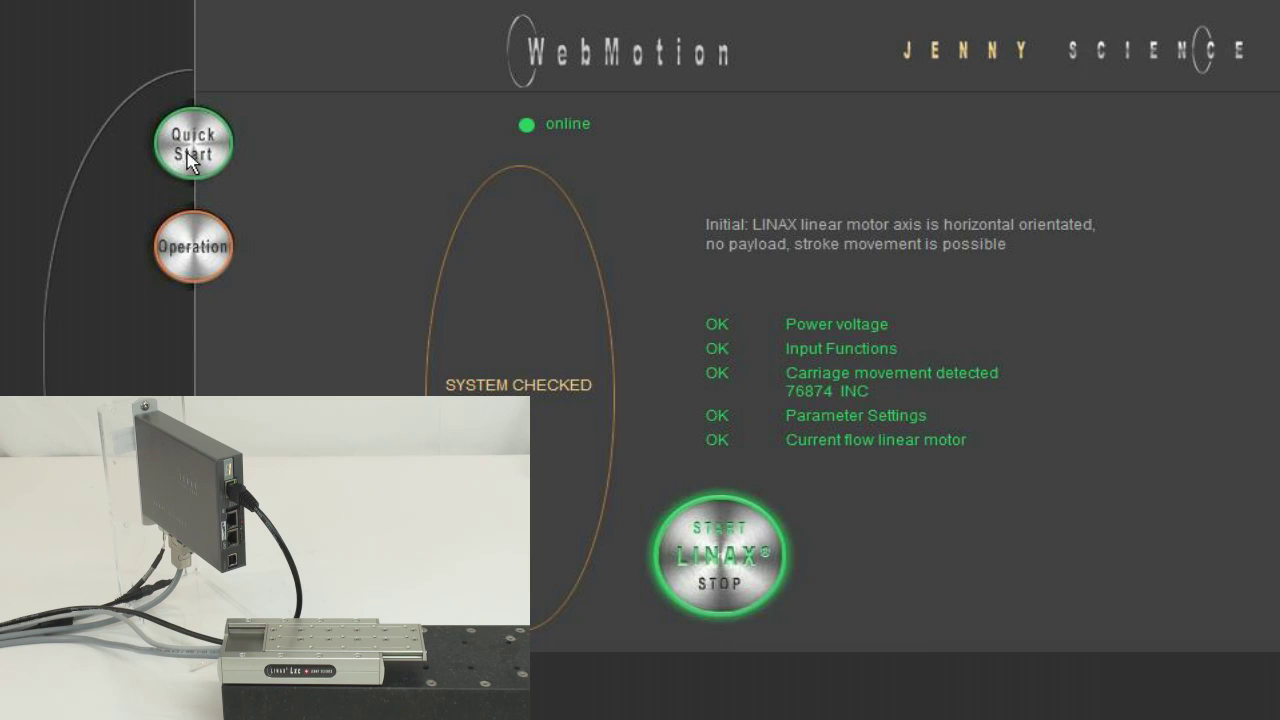
click(697, 563)
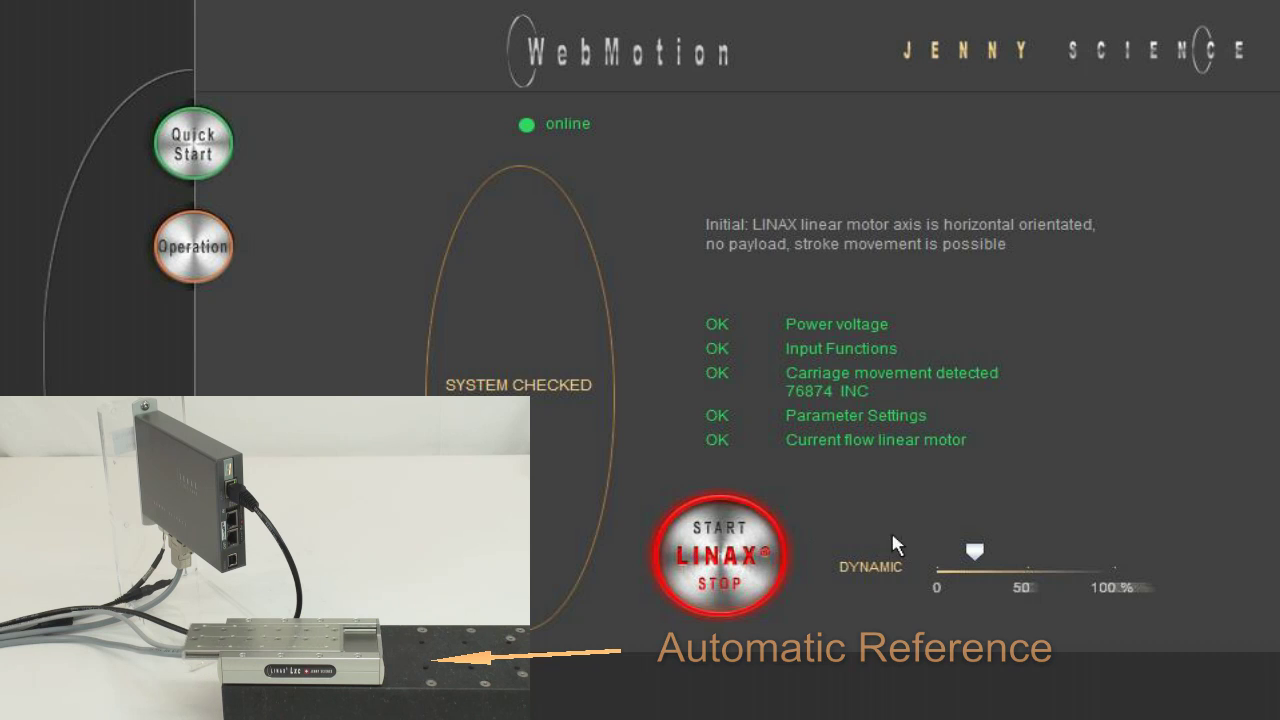
drag(978, 560, 1032, 565)
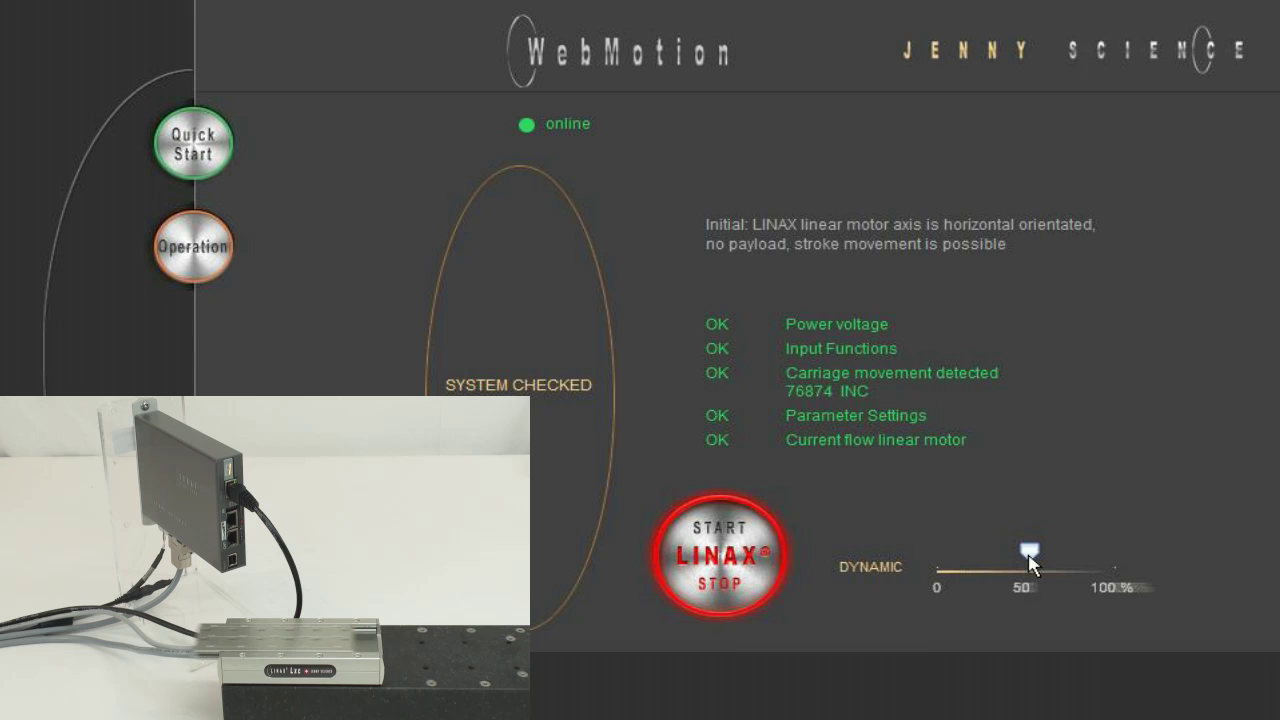
drag(1031, 562, 1128, 573)
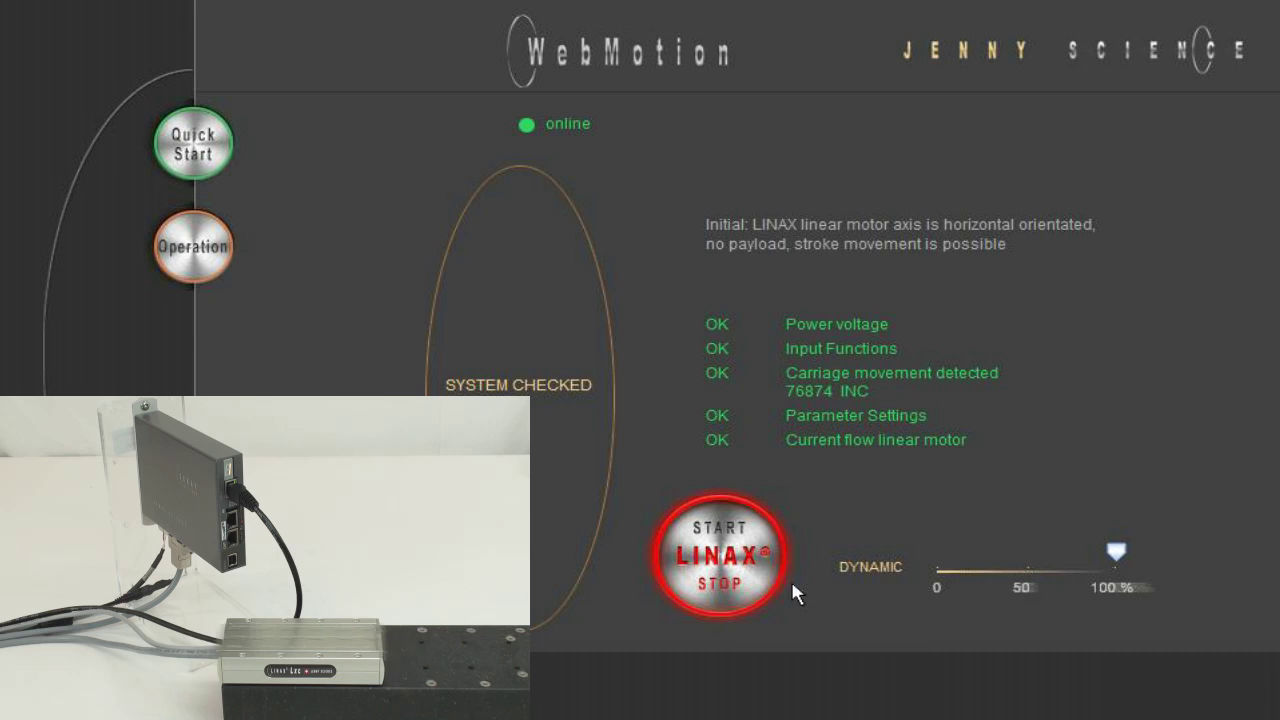
Stop the LINAX test run, restart it at the same dynamic, and stop it again.
click(735, 588)
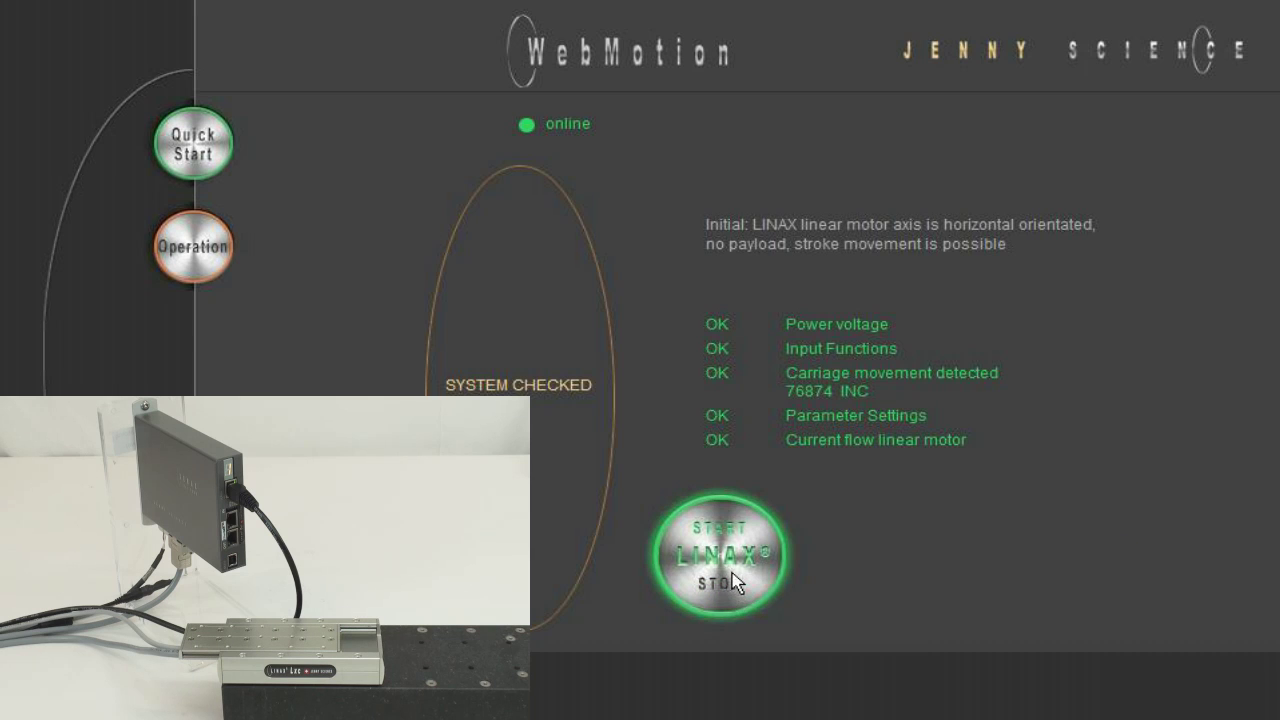
click(736, 582)
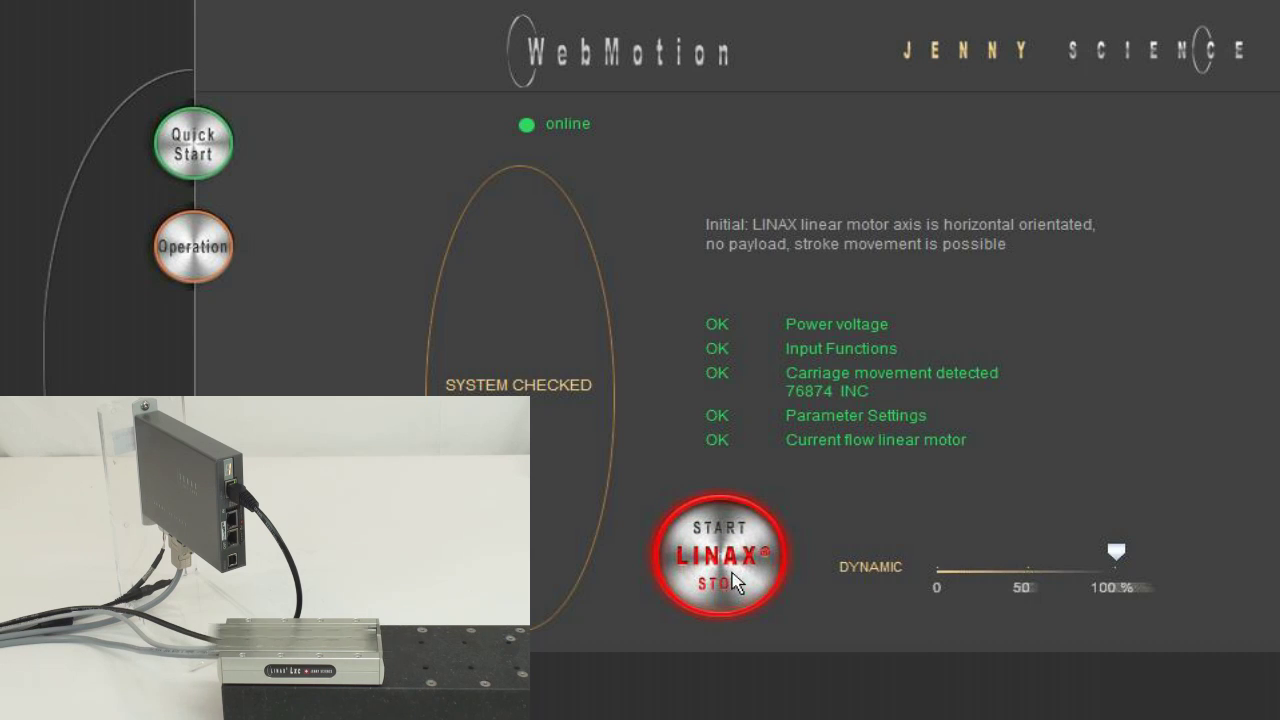
click(729, 549)
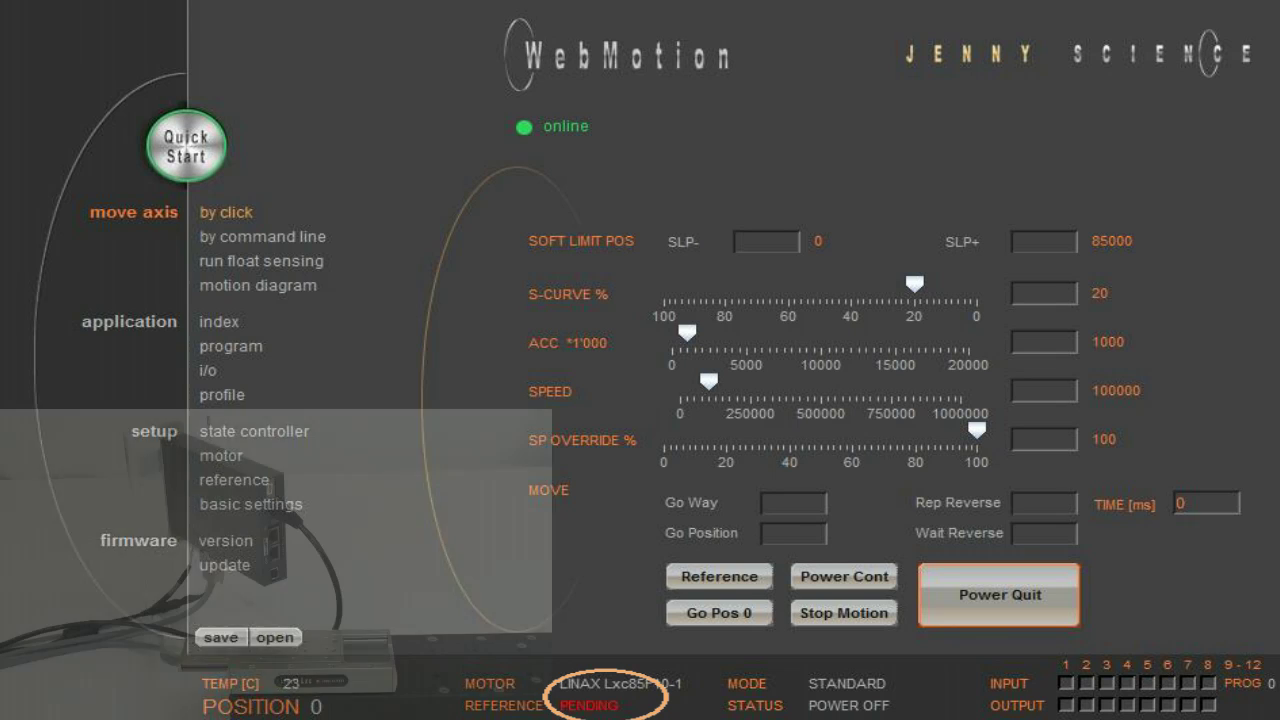
Power and reference the linear axis from the move-axis page, and send it to position 0.
click(674, 587)
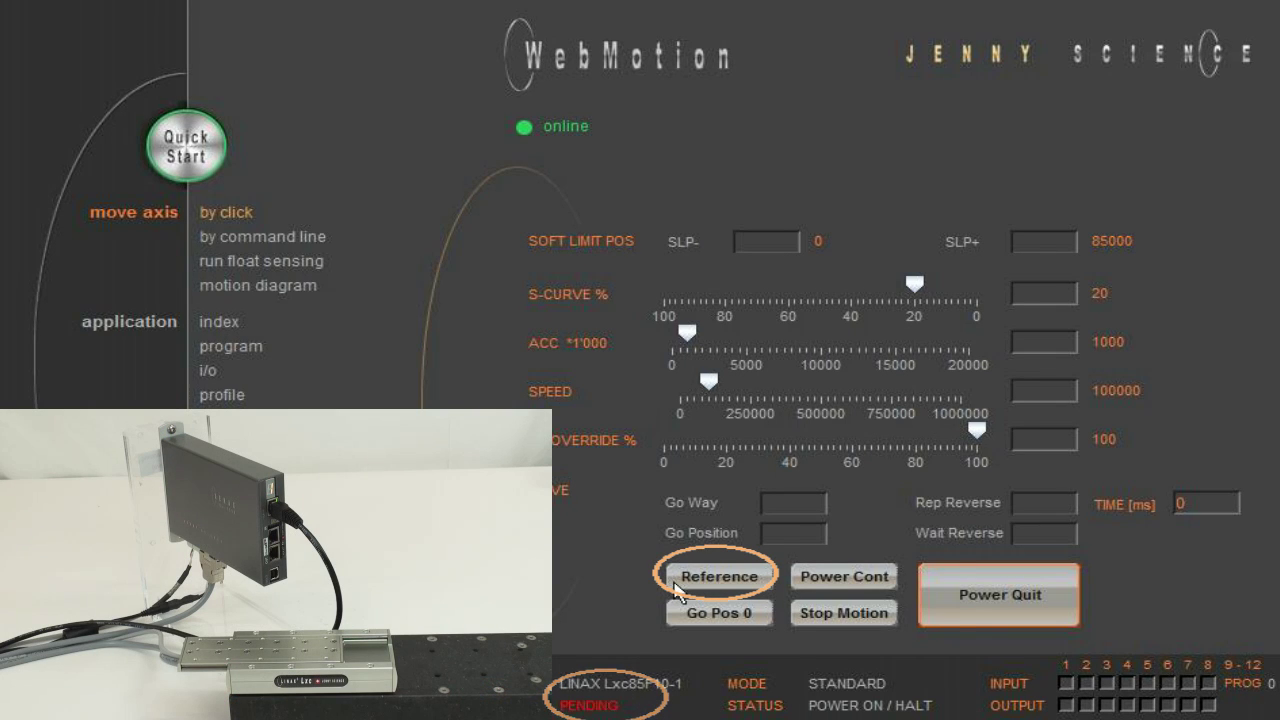
click(677, 587)
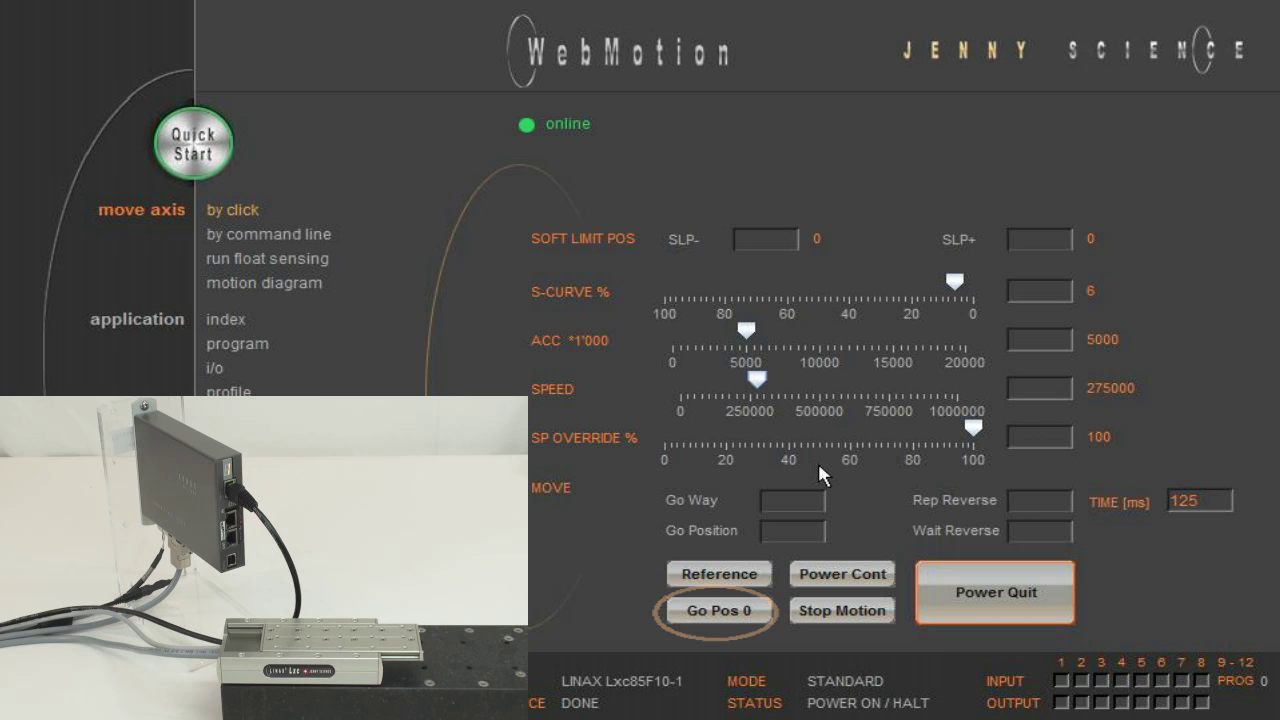
click(755, 612)
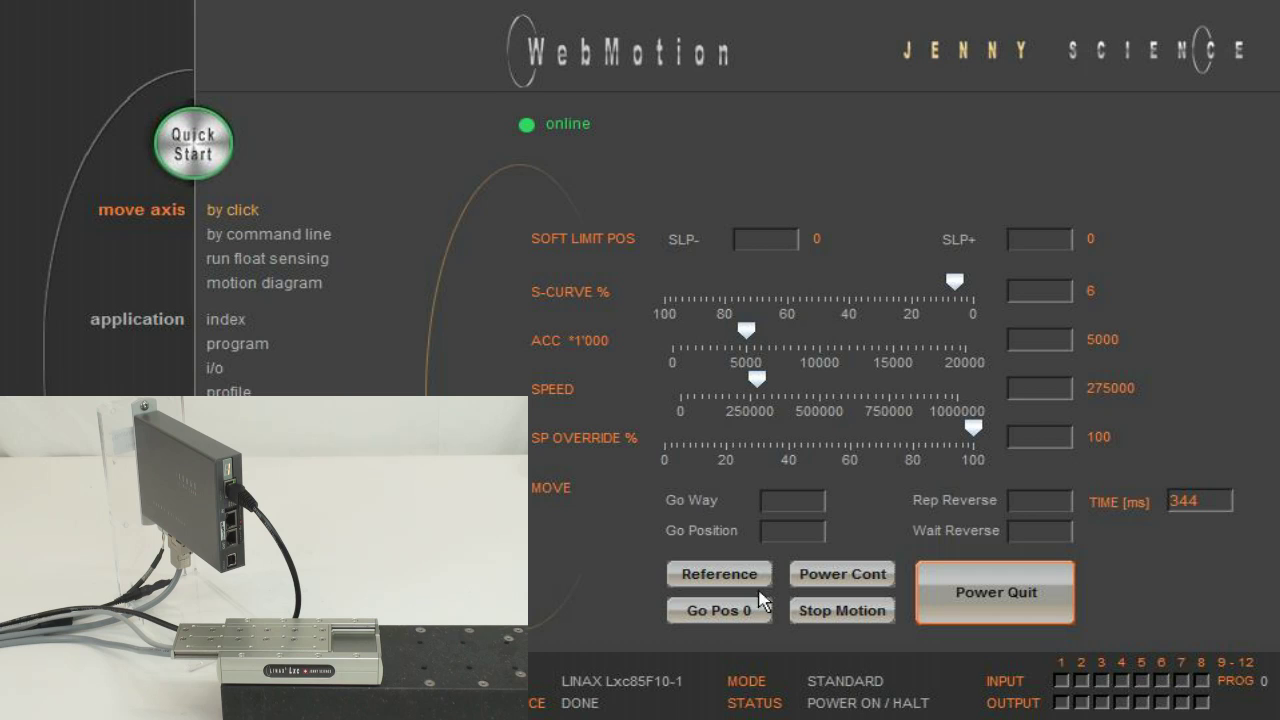
Move the axis to position 42500 and start a repeating reverse movement of 20000.
click(775, 530)
text(425)
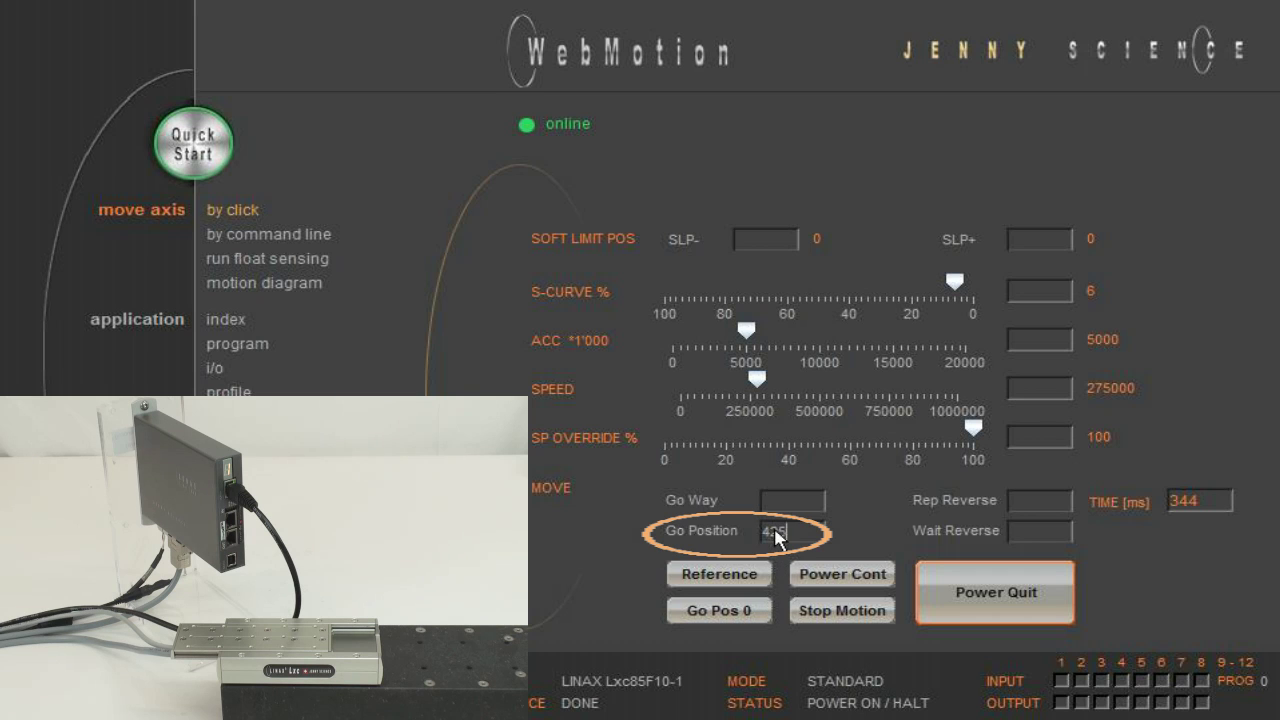
text(0500)
key(Return)
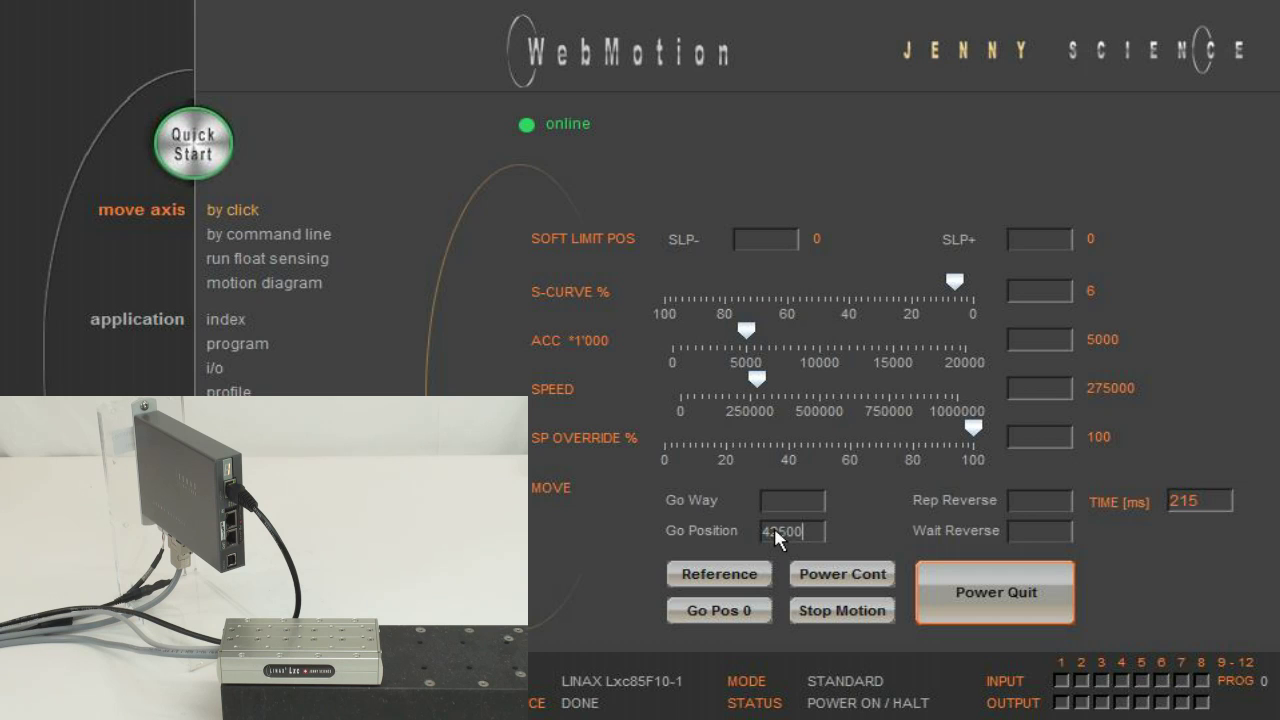
click(1058, 500)
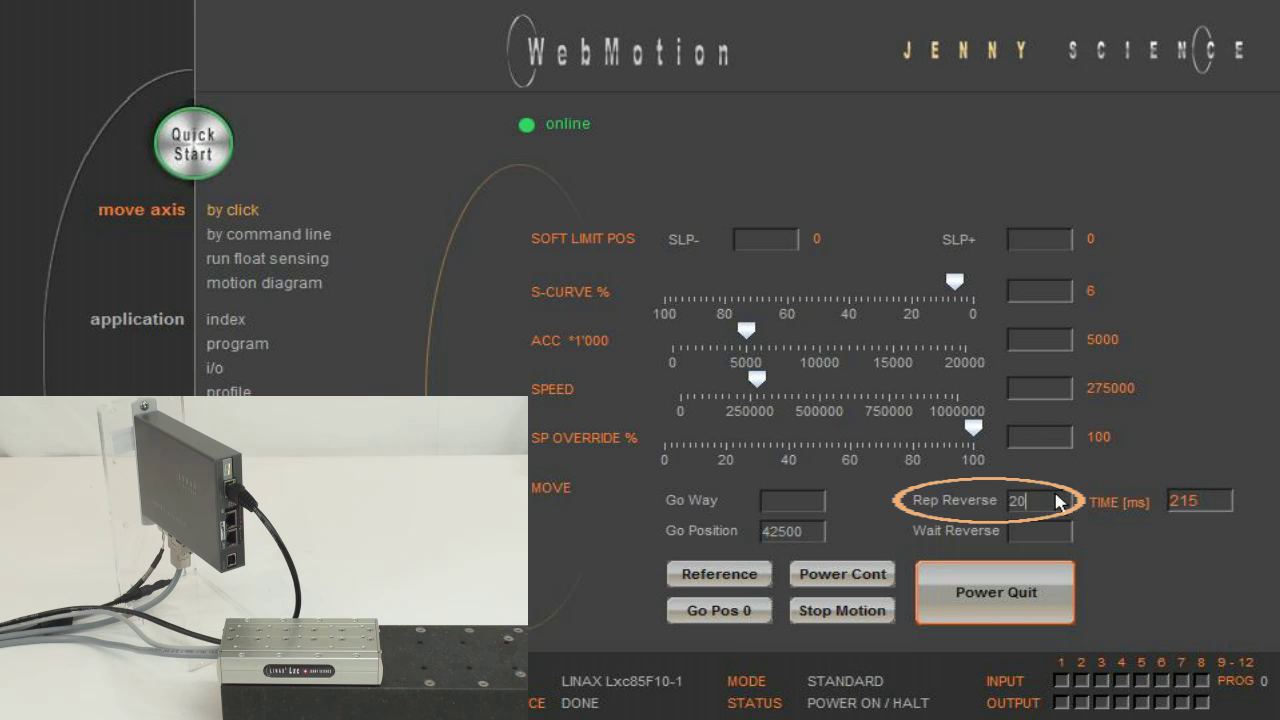
key(Return)
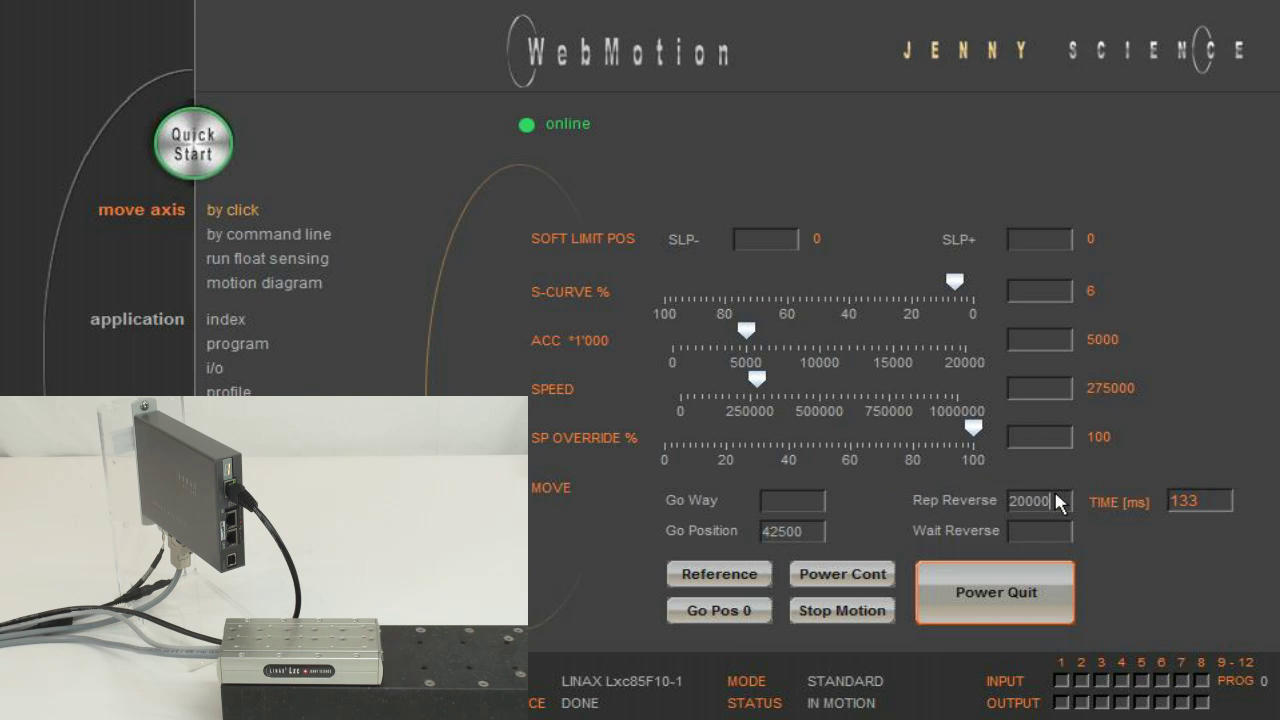
Set the running axis to ACC 11500 and SPEED 575000, trying the speed override at 20 % before restoring it to 100 %.
drag(740, 326, 836, 338)
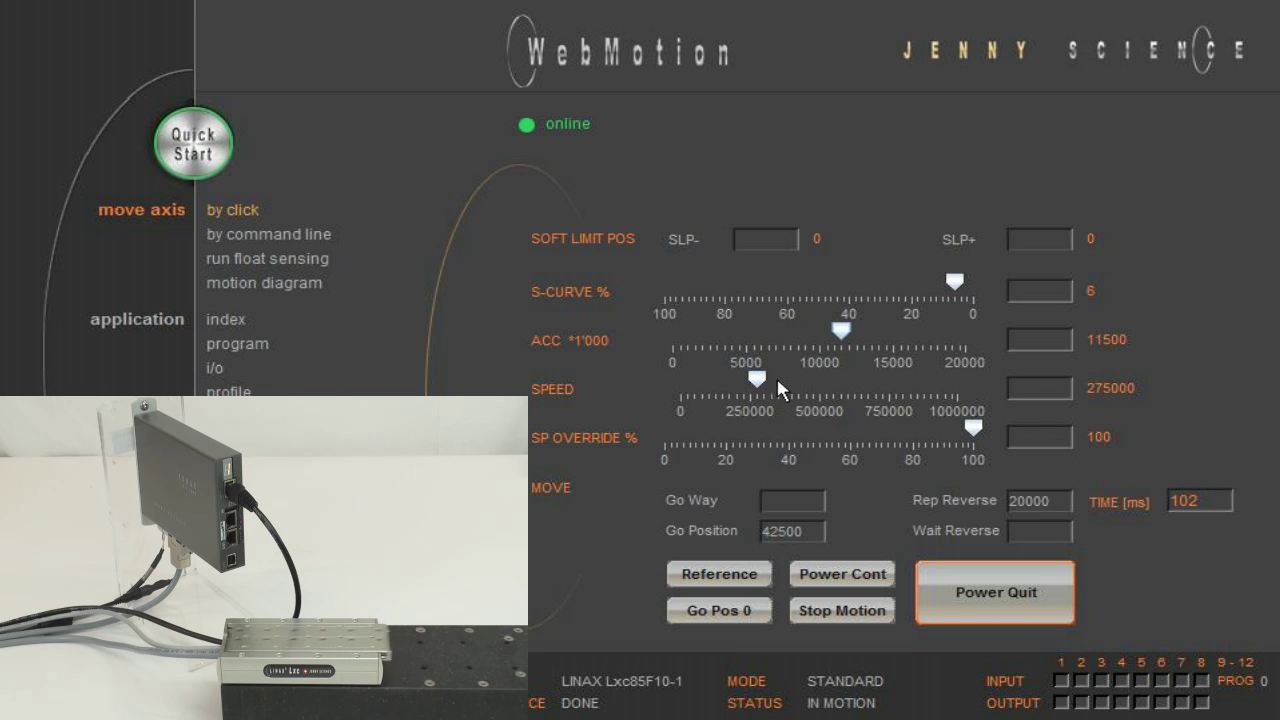
drag(760, 388, 843, 394)
drag(970, 432, 728, 436)
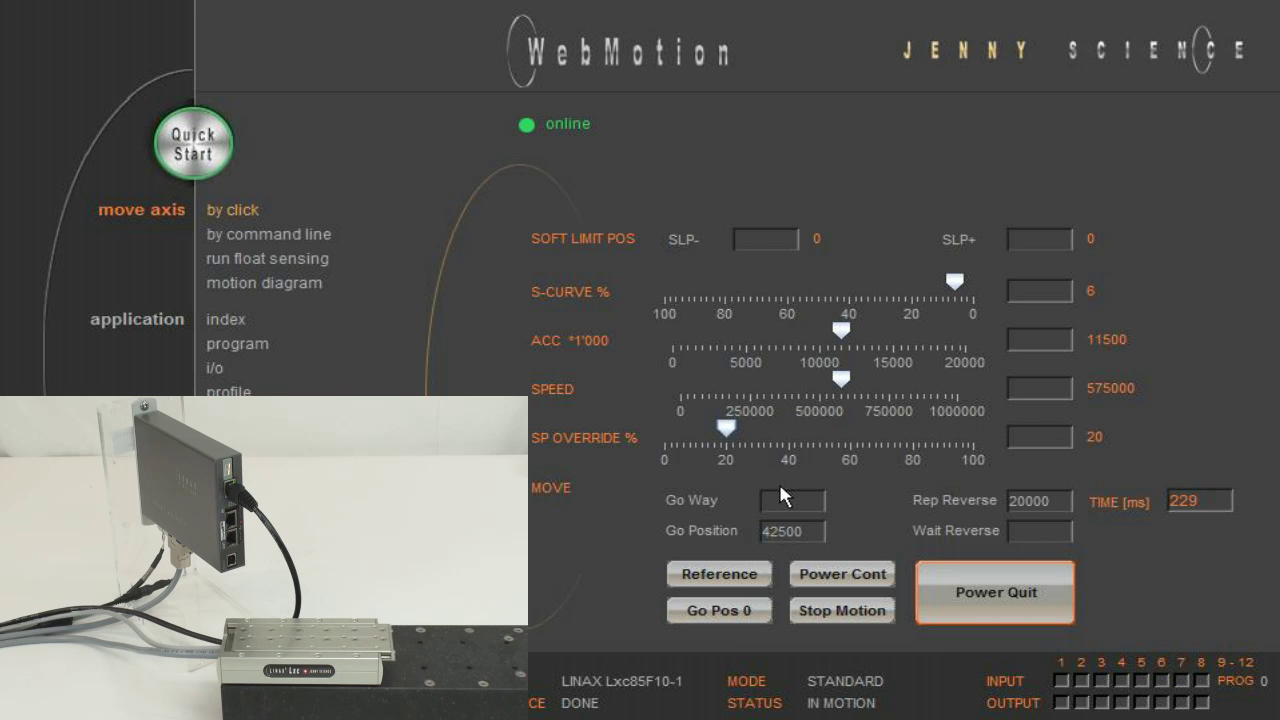
mouse_move(728, 430)
mouse_down()
mouse_move(963, 444)
mouse_move(978, 432)
mouse_up()
Stop the repeating motion and return the axis to position 0.
click(877, 614)
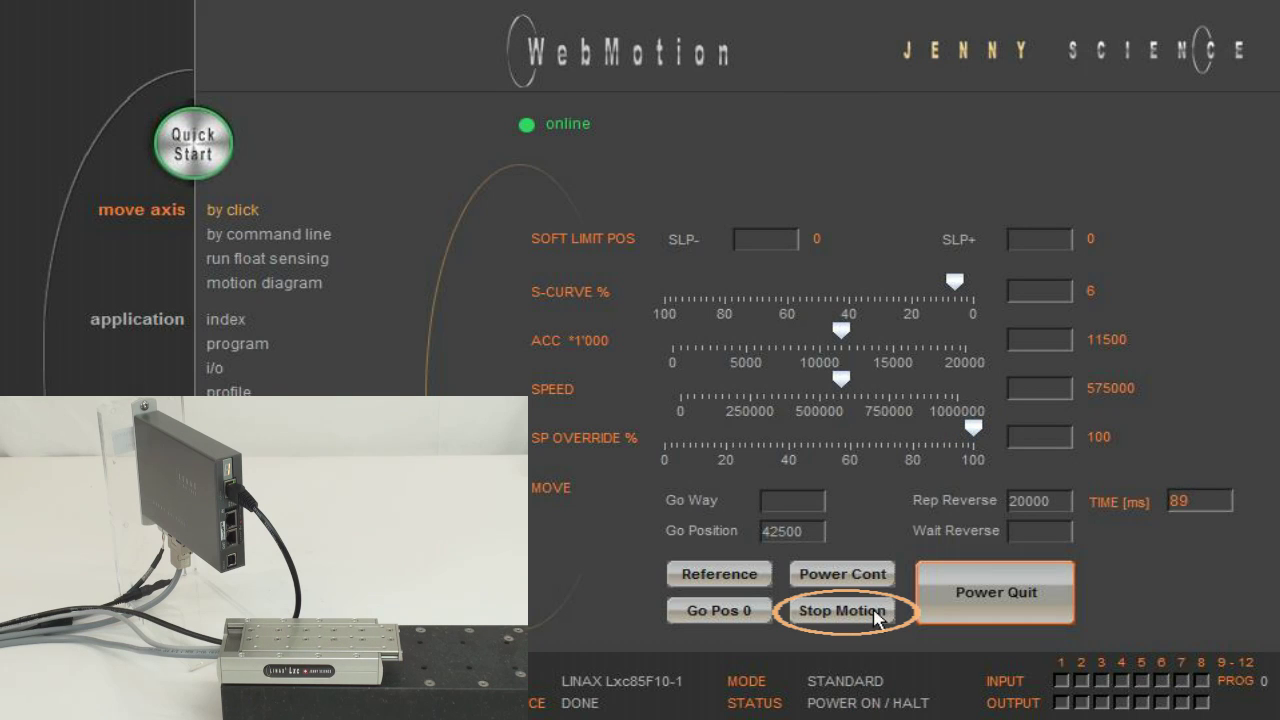
click(738, 612)
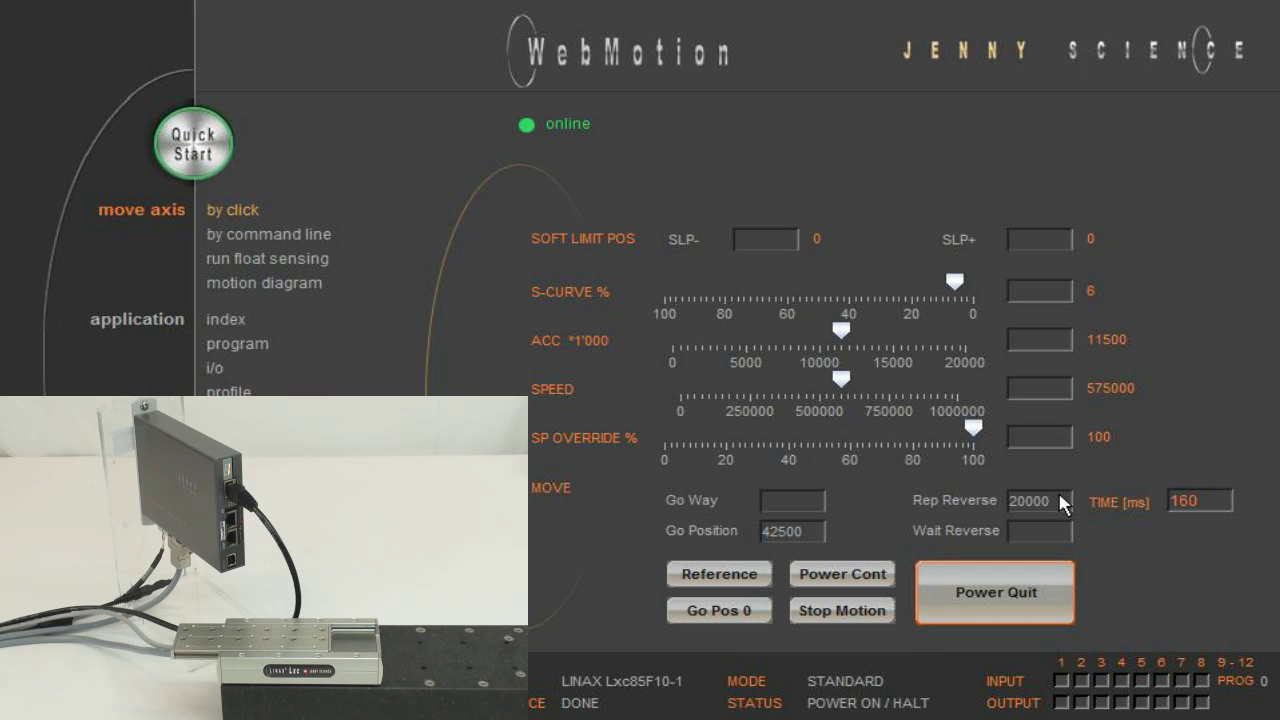
Start a repeating reverse movement of 50000 with a reverse wait time of 100.
text(50000)
key(Return)
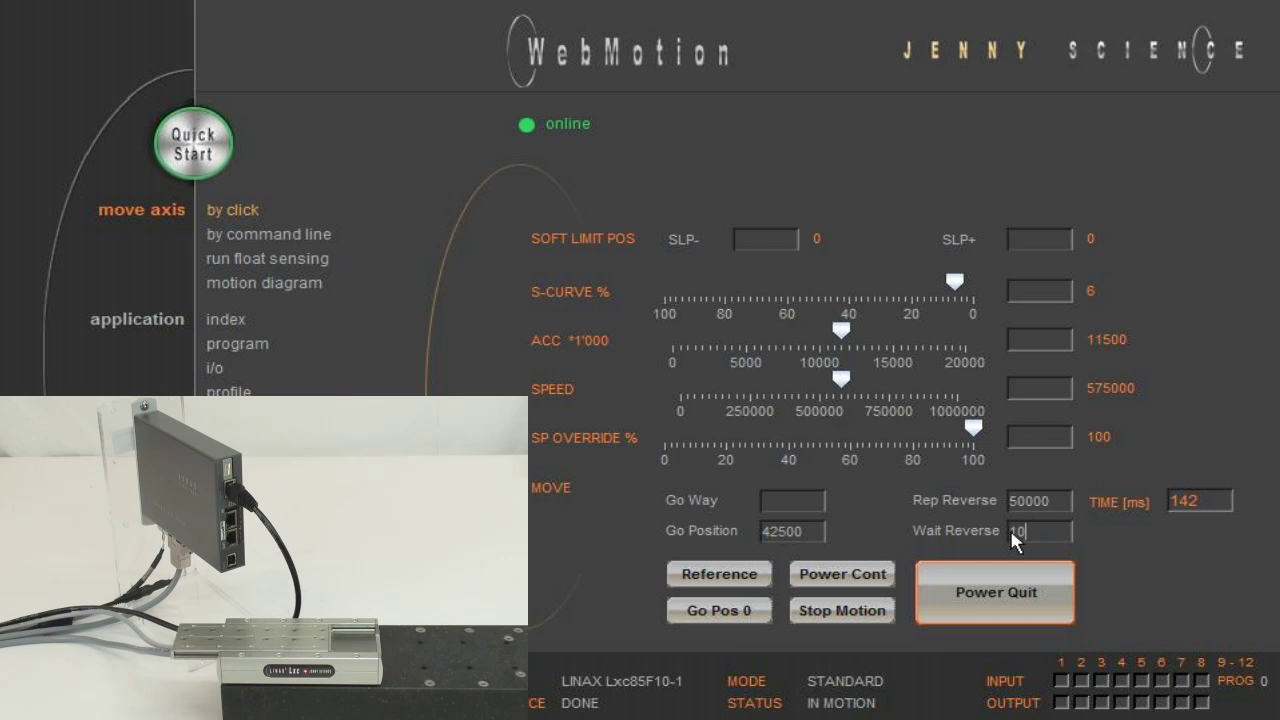
click(1011, 532)
text(100)
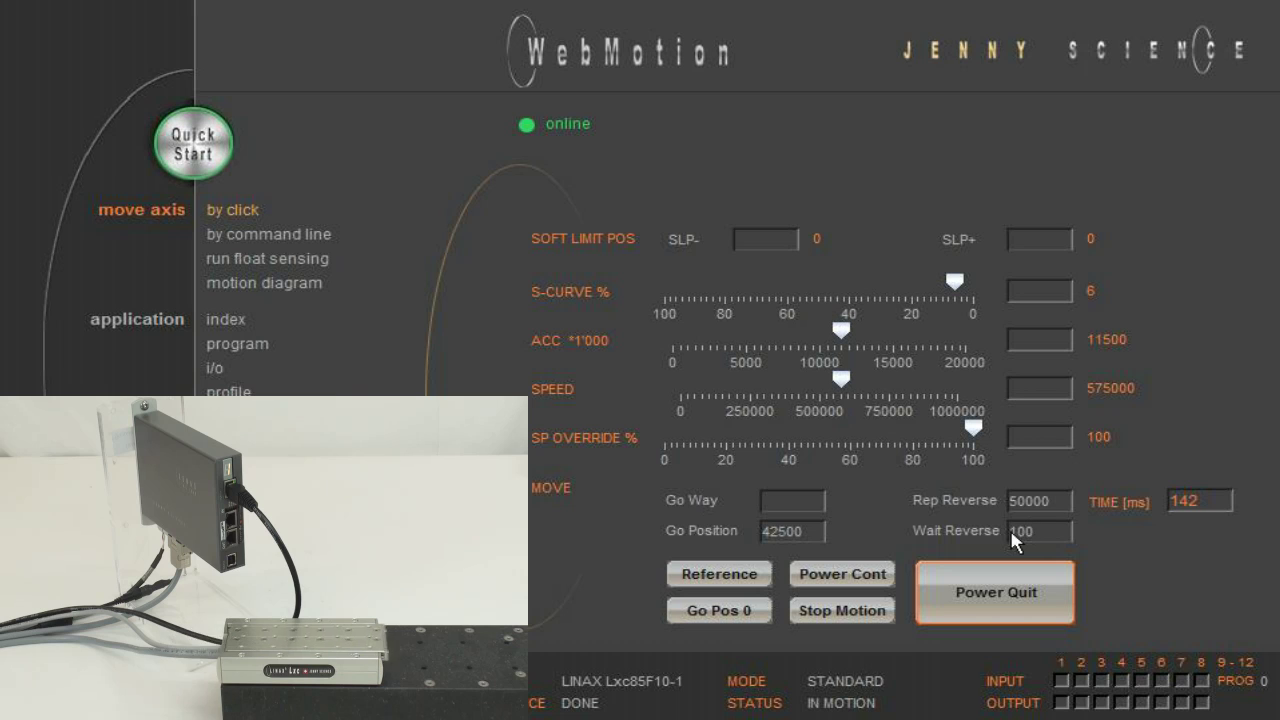
Record a new motion diagram of the running axis with a 500 ms time and upload its data.
click(294, 284)
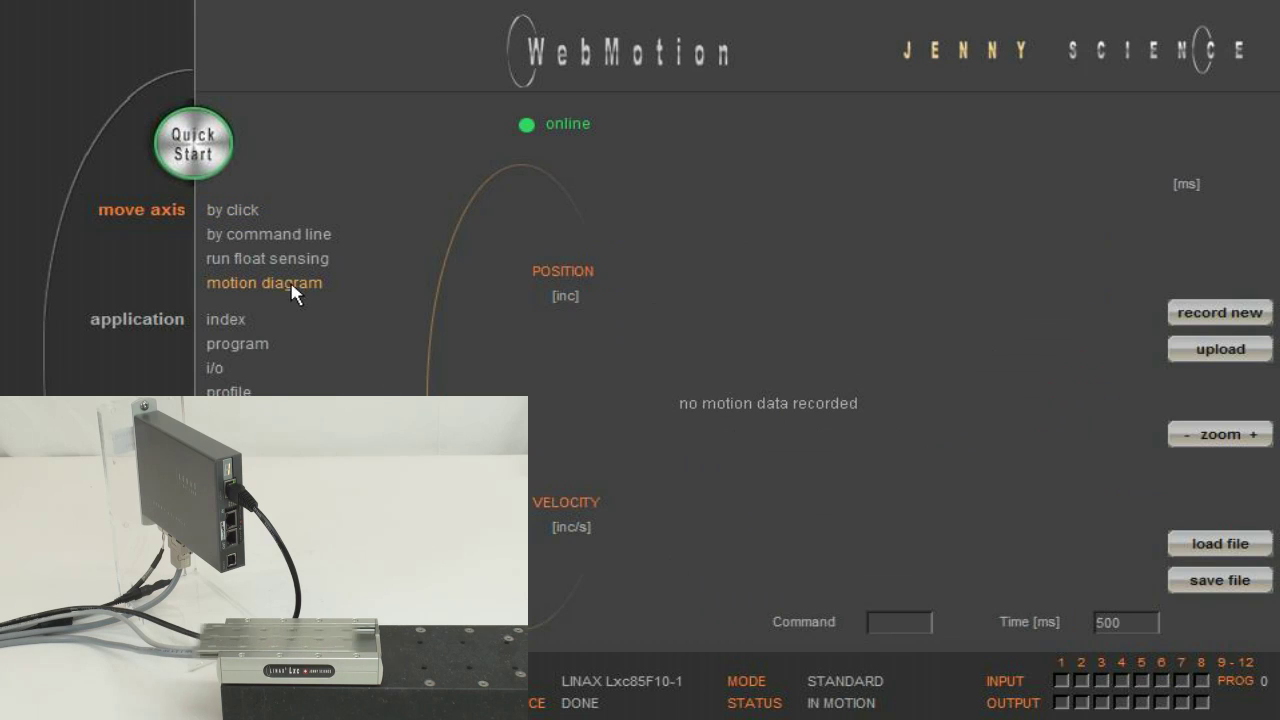
click(1195, 318)
click(1196, 355)
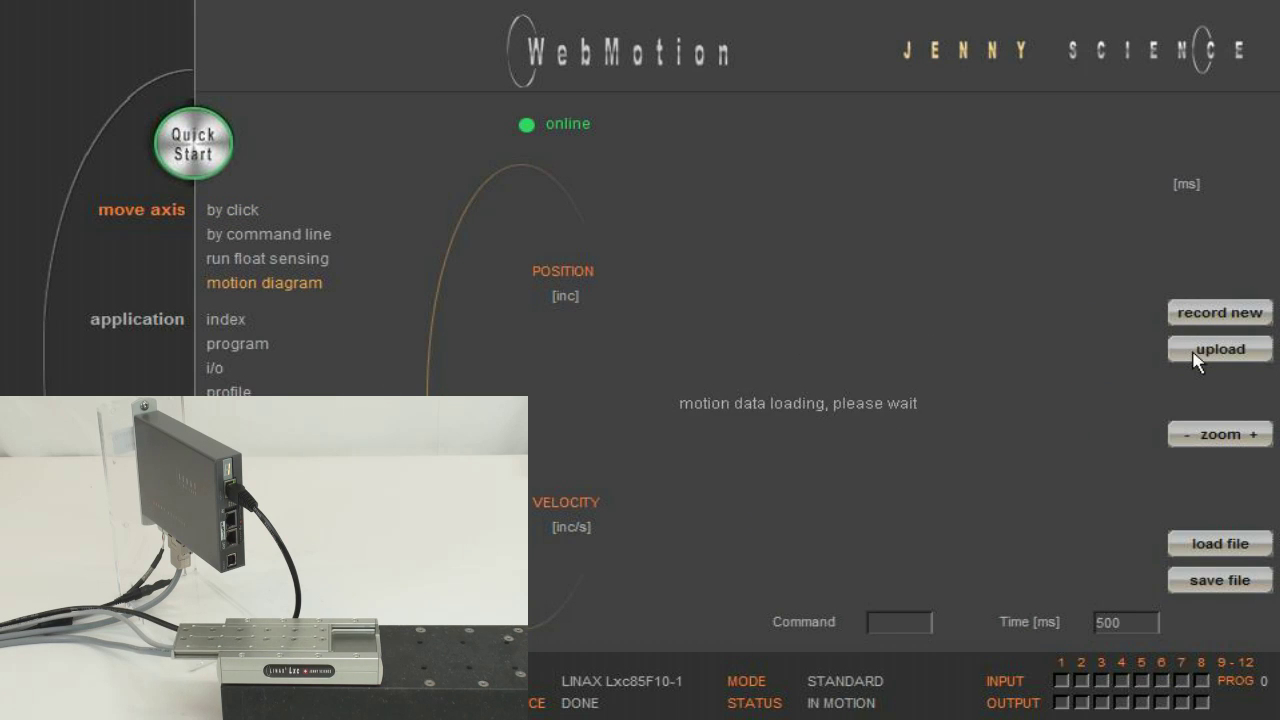
Zoom into the end of the forward stroke in the motion diagram and examine position and velocity along the curve with the cursor.
drag(688, 152, 808, 152)
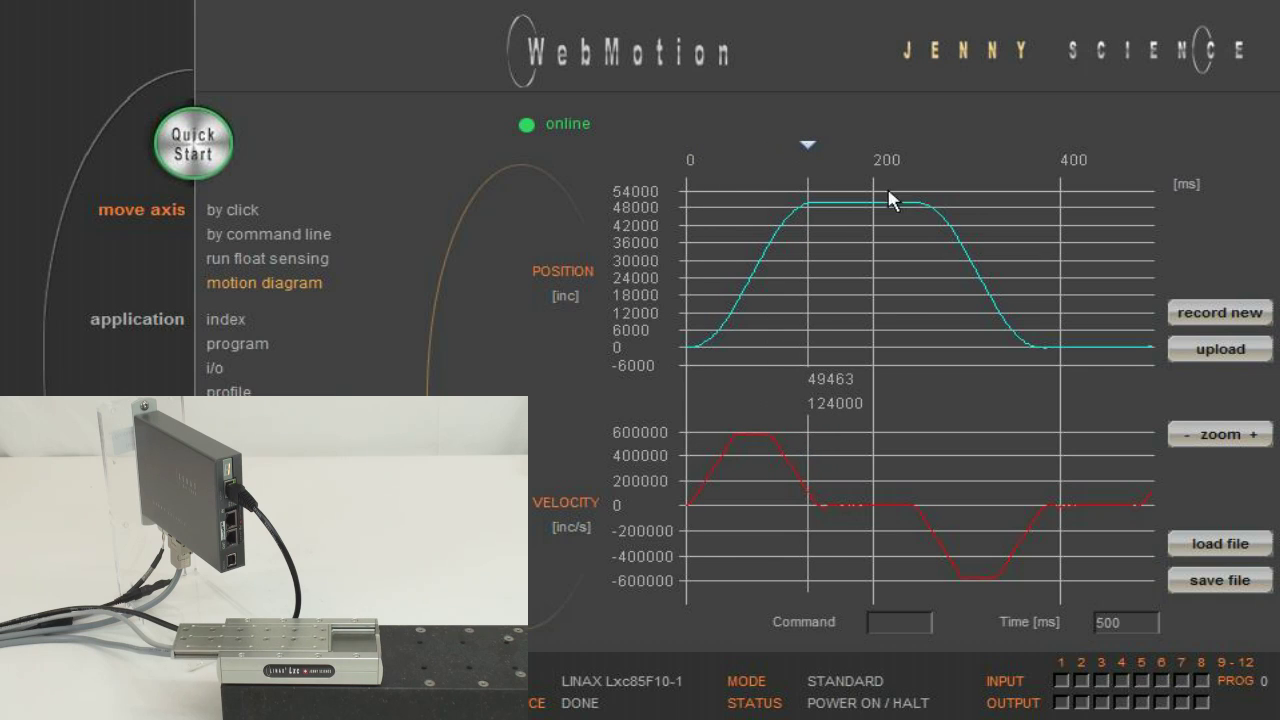
click(1251, 434)
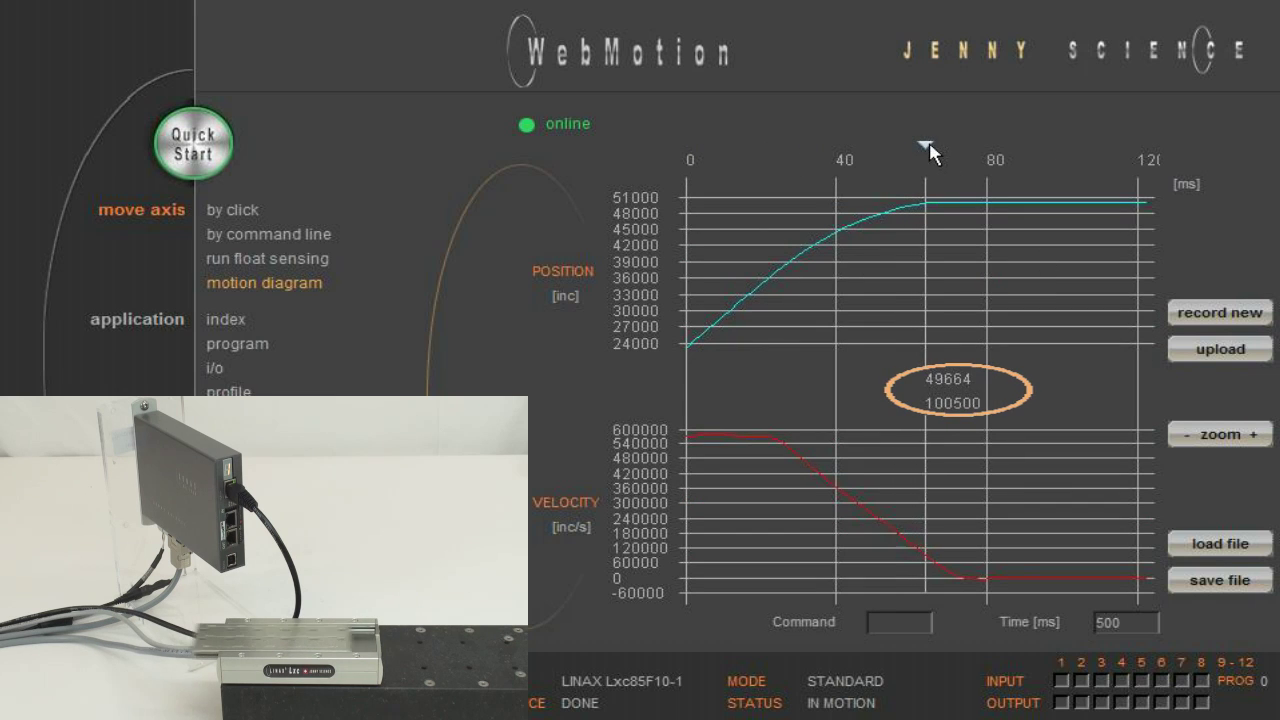
drag(930, 152, 1122, 168)
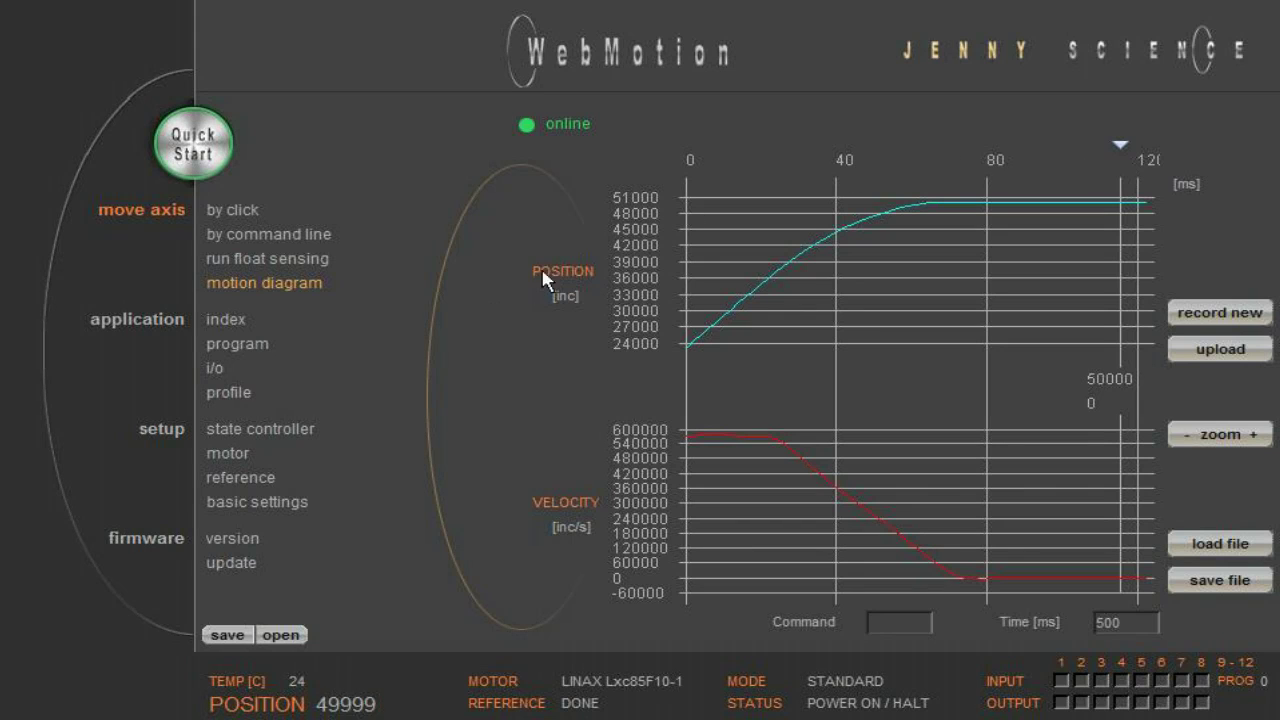
Set the state controller's position gain (GAIN POS) to 80 rad/s.
click(261, 432)
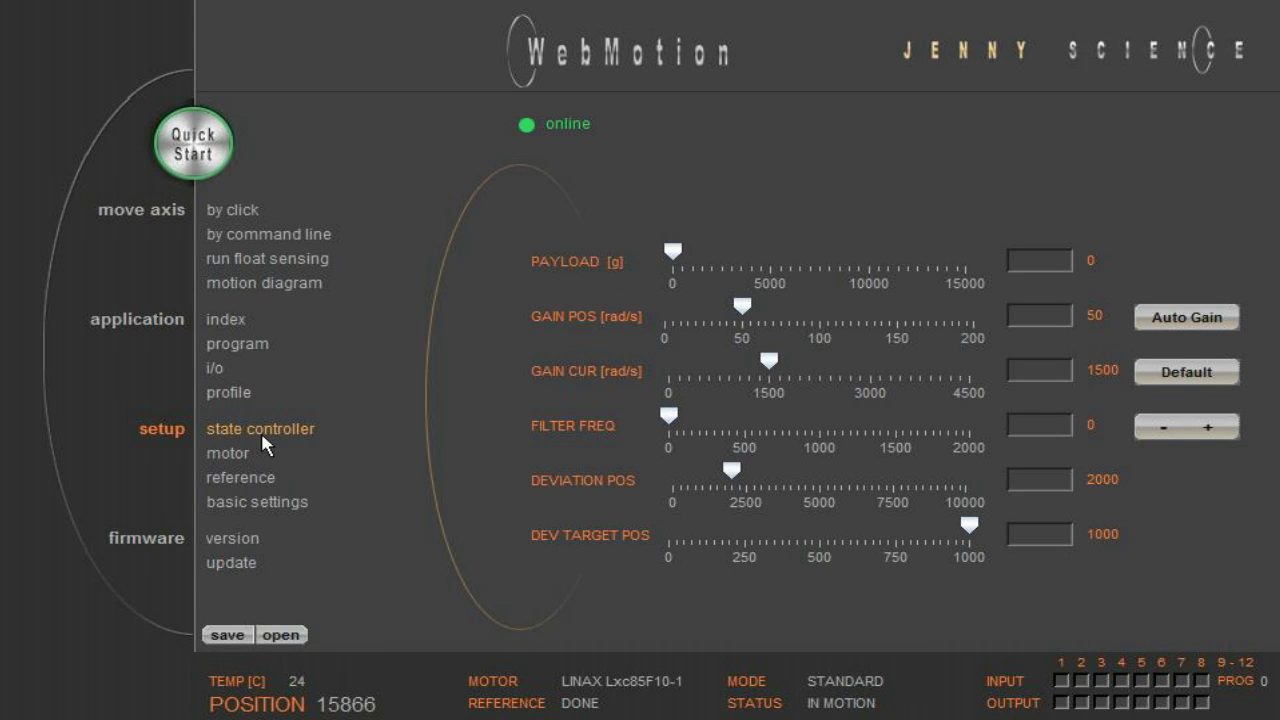
click(1050, 316)
text(80)
key(Return)
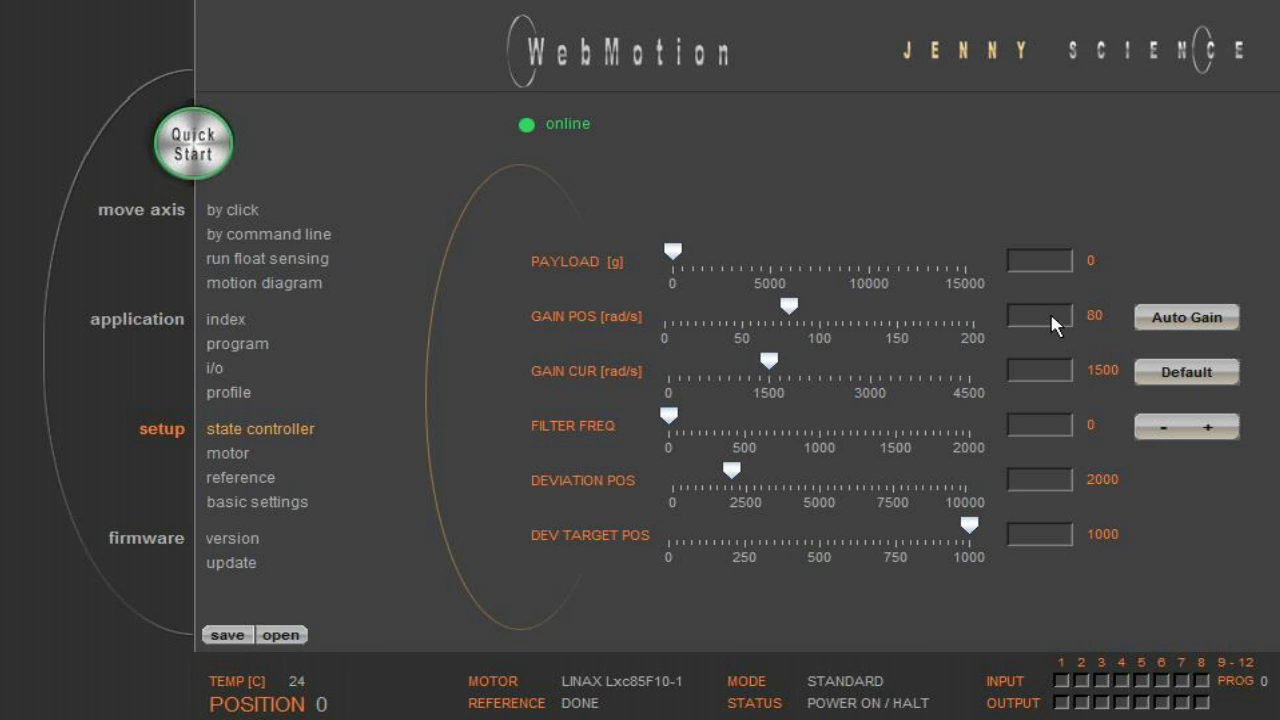
Record and upload a new motion diagram, zoom into the end of the forward stroke and examine its position and velocity with the cursor.
click(308, 287)
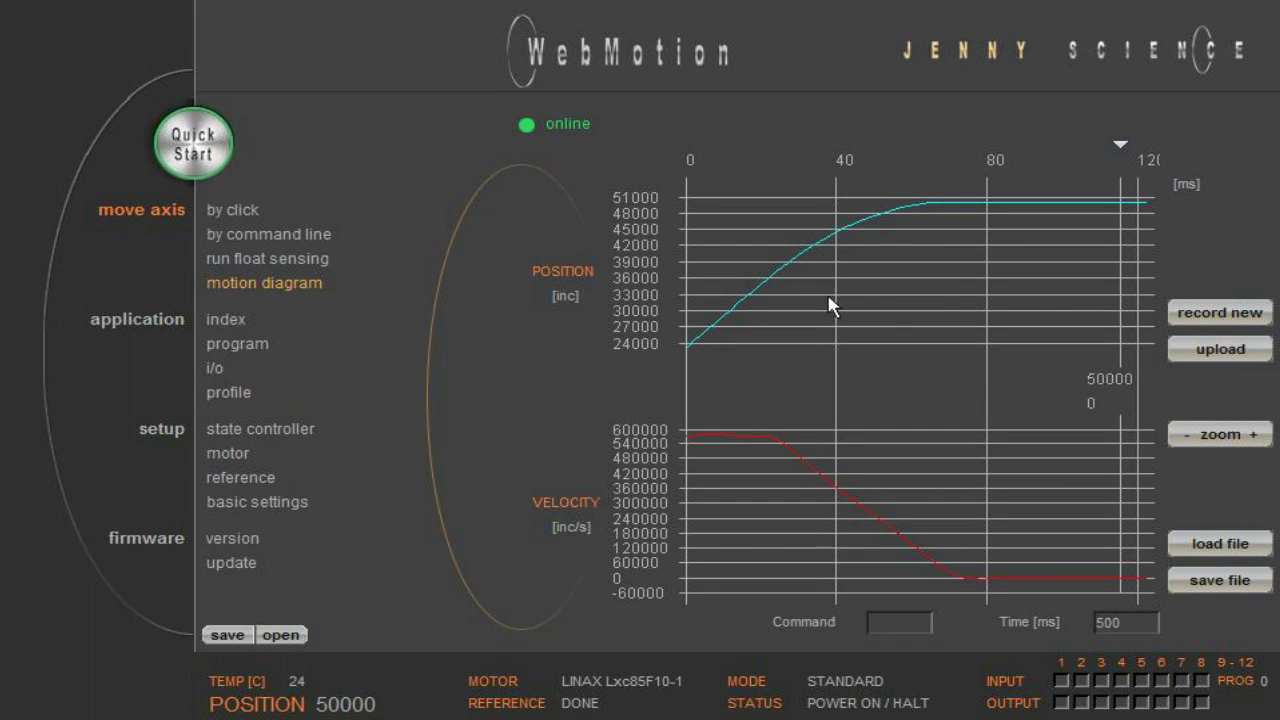
click(1180, 313)
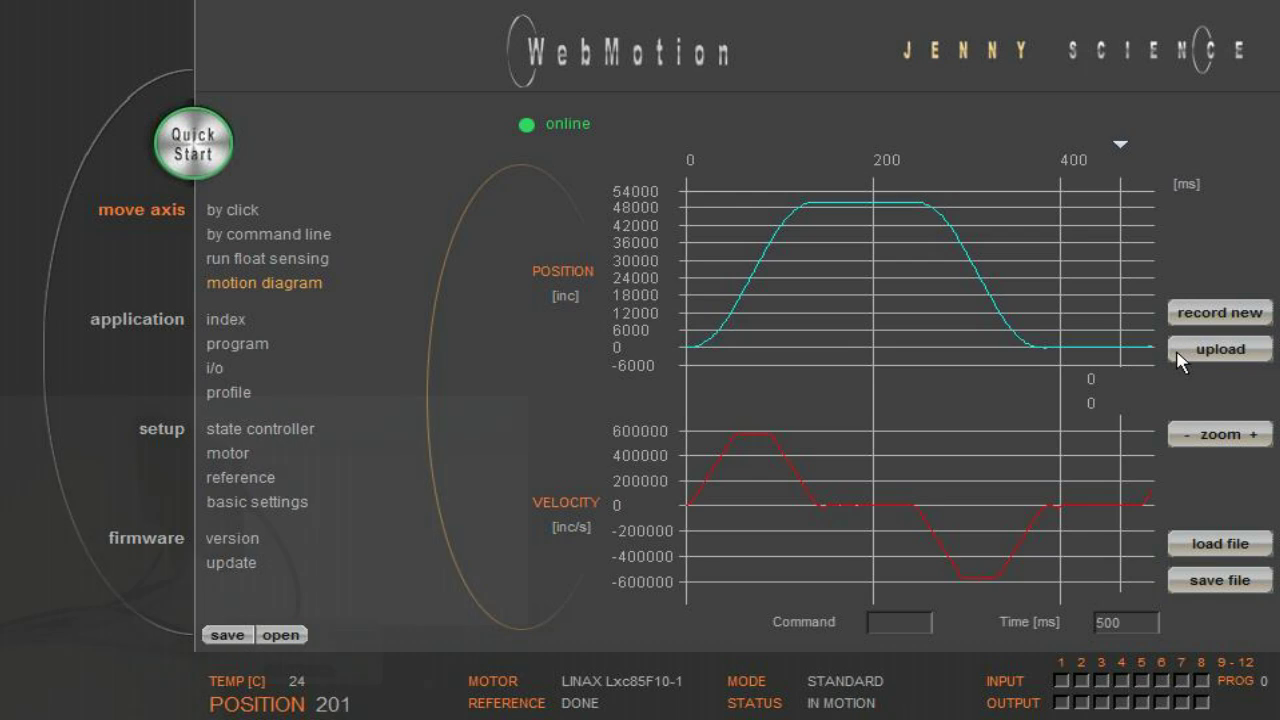
drag(1120, 148, 808, 157)
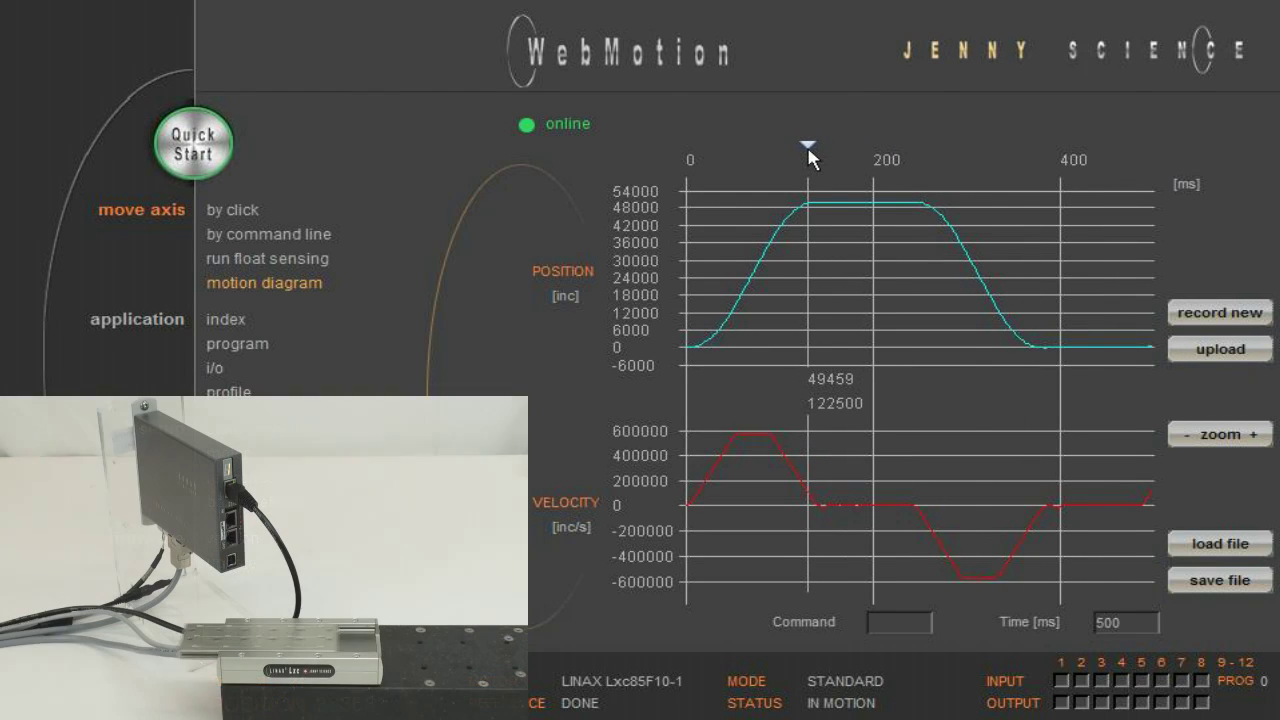
click(1253, 434)
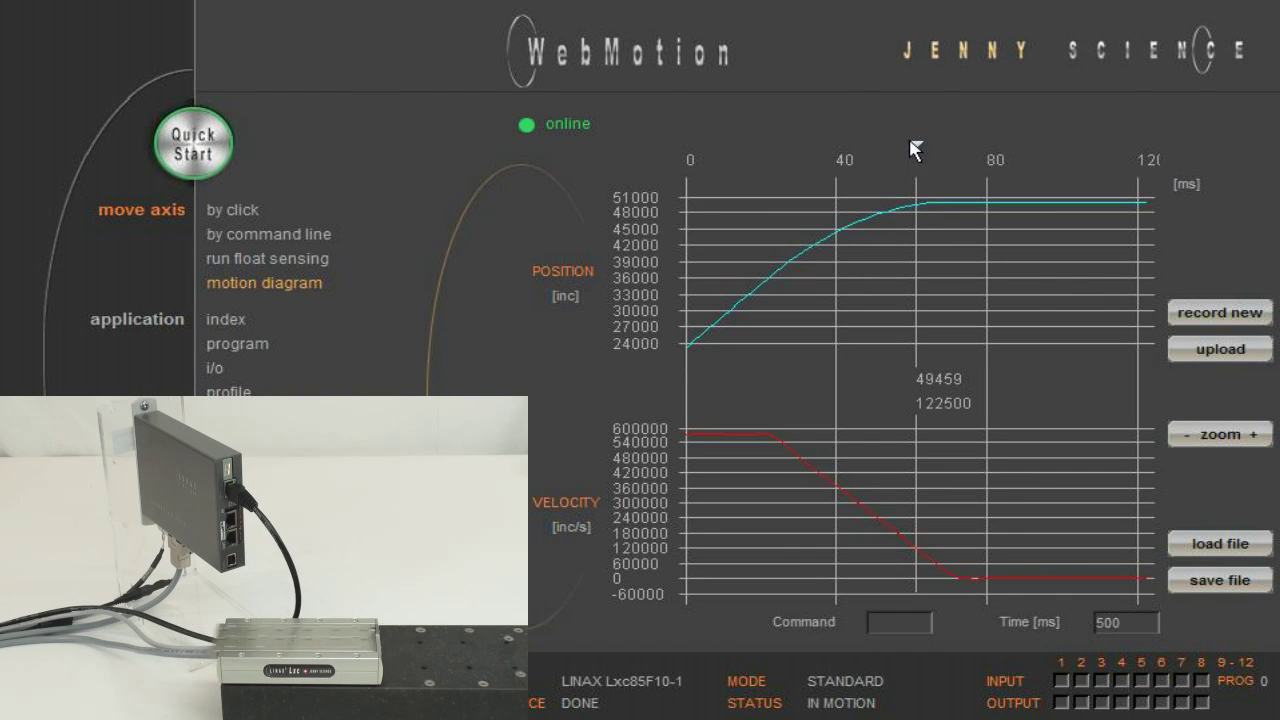
drag(916, 146, 1114, 177)
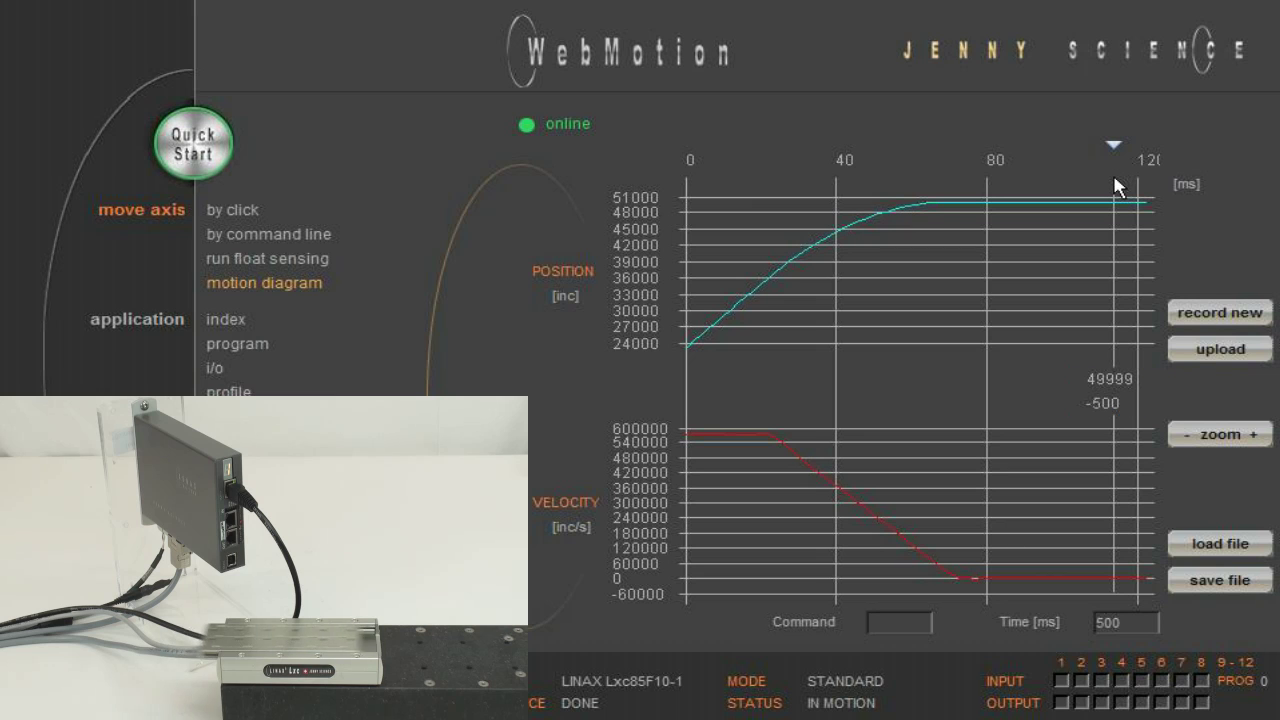
Stop the repeating movement and move the axis by command line with g0, g85000 and g42500.
click(250, 212)
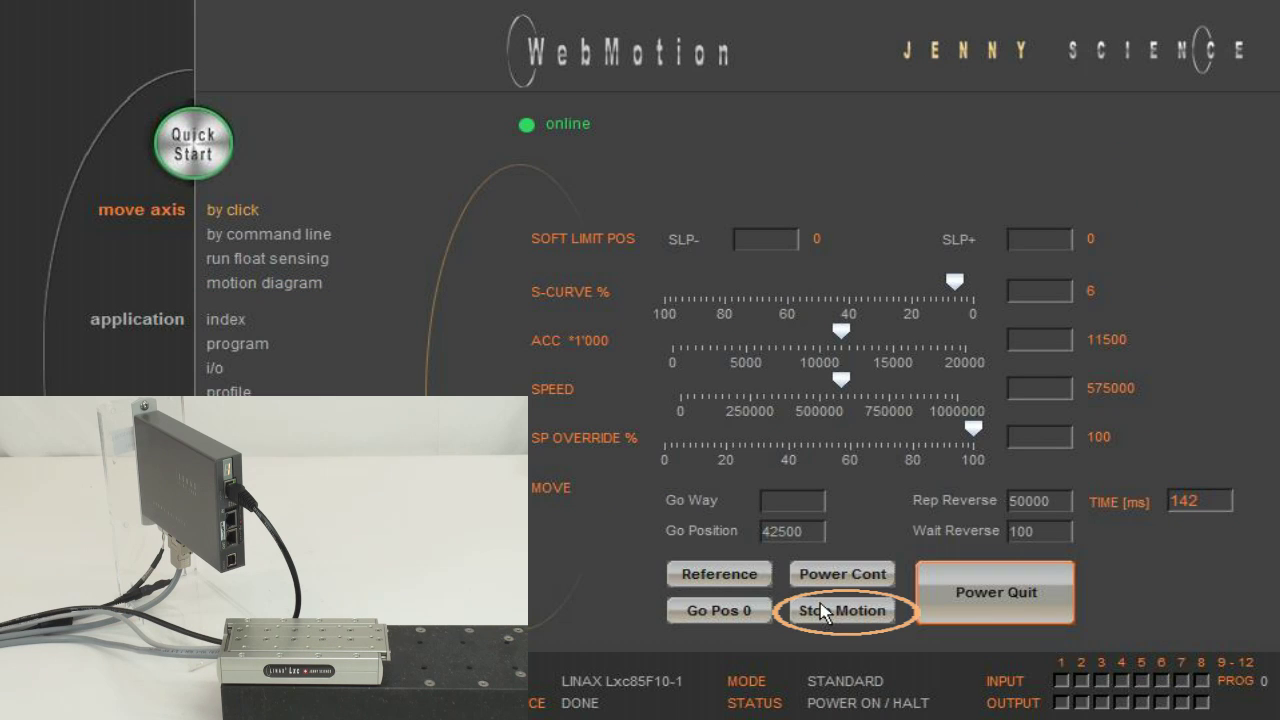
click(277, 238)
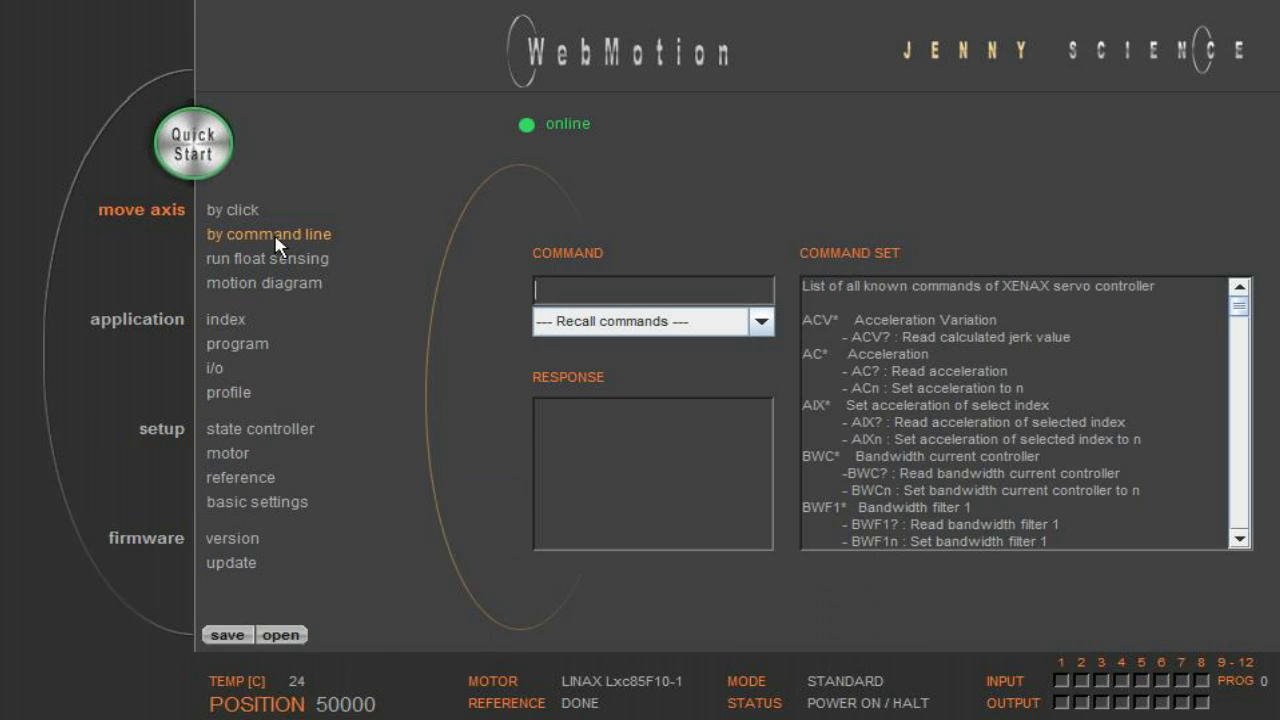
text(g)
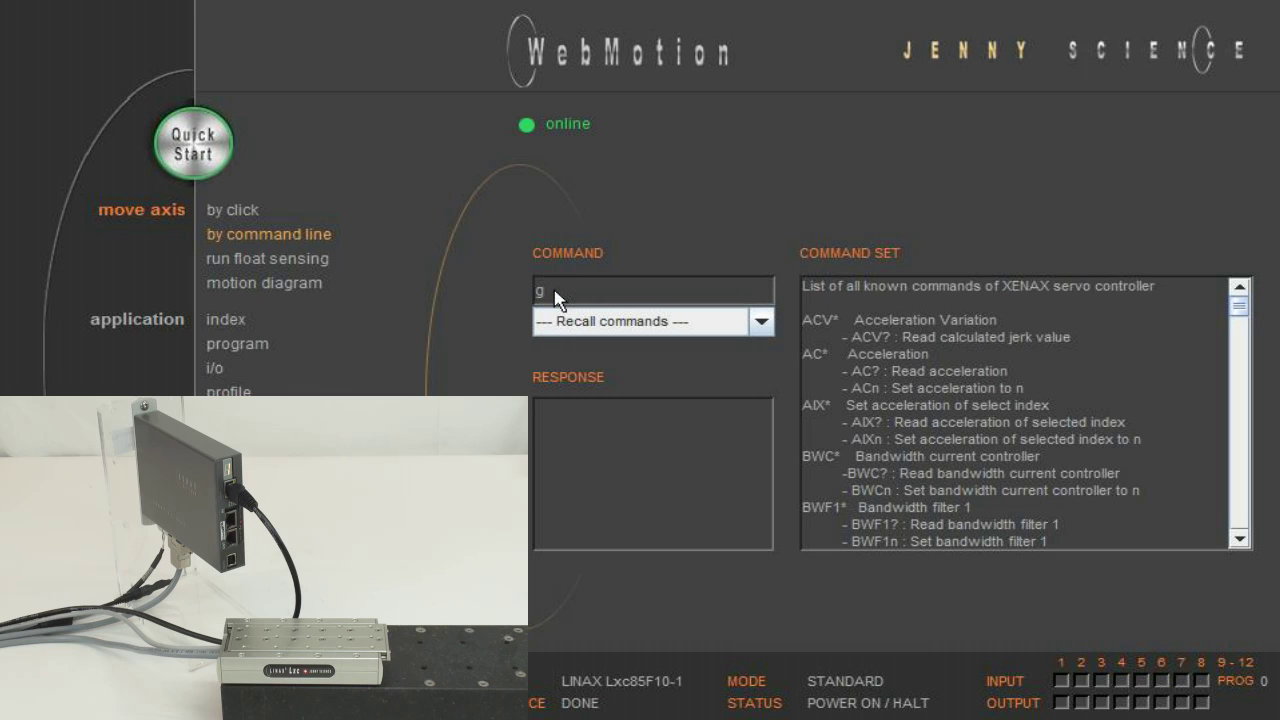
text(0)
key(Return)
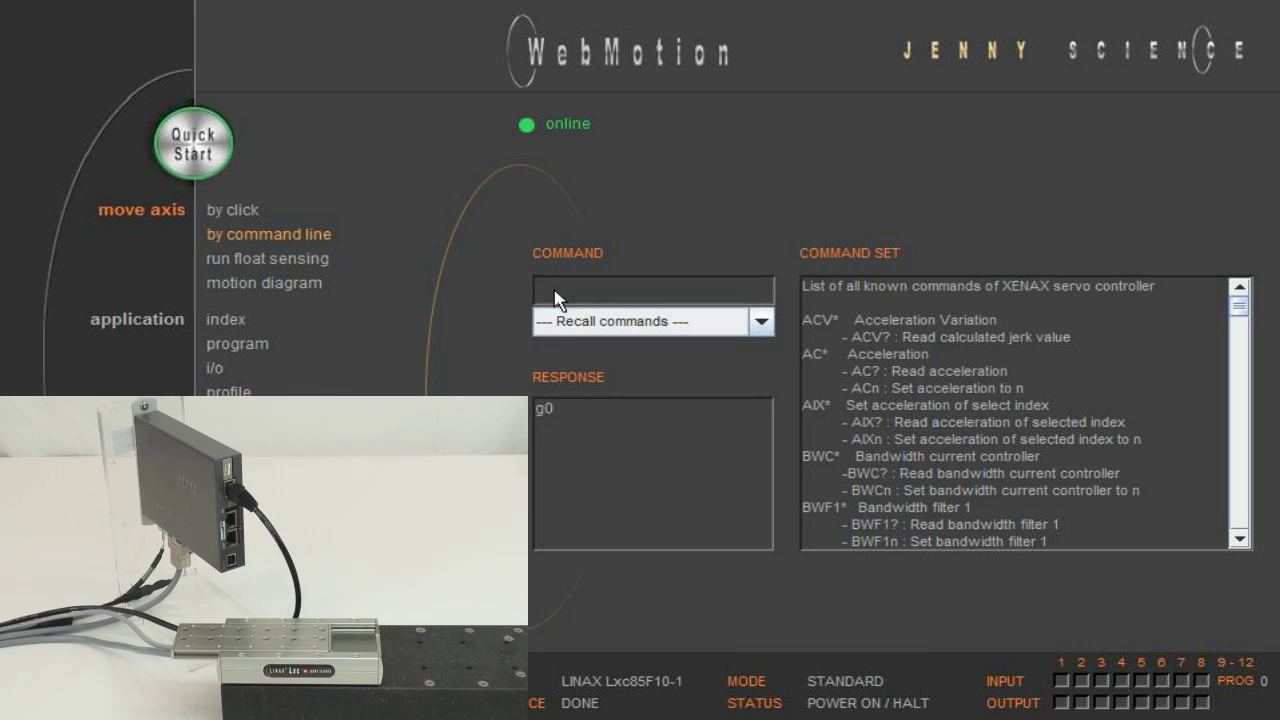
text(g85000)
key(Return)
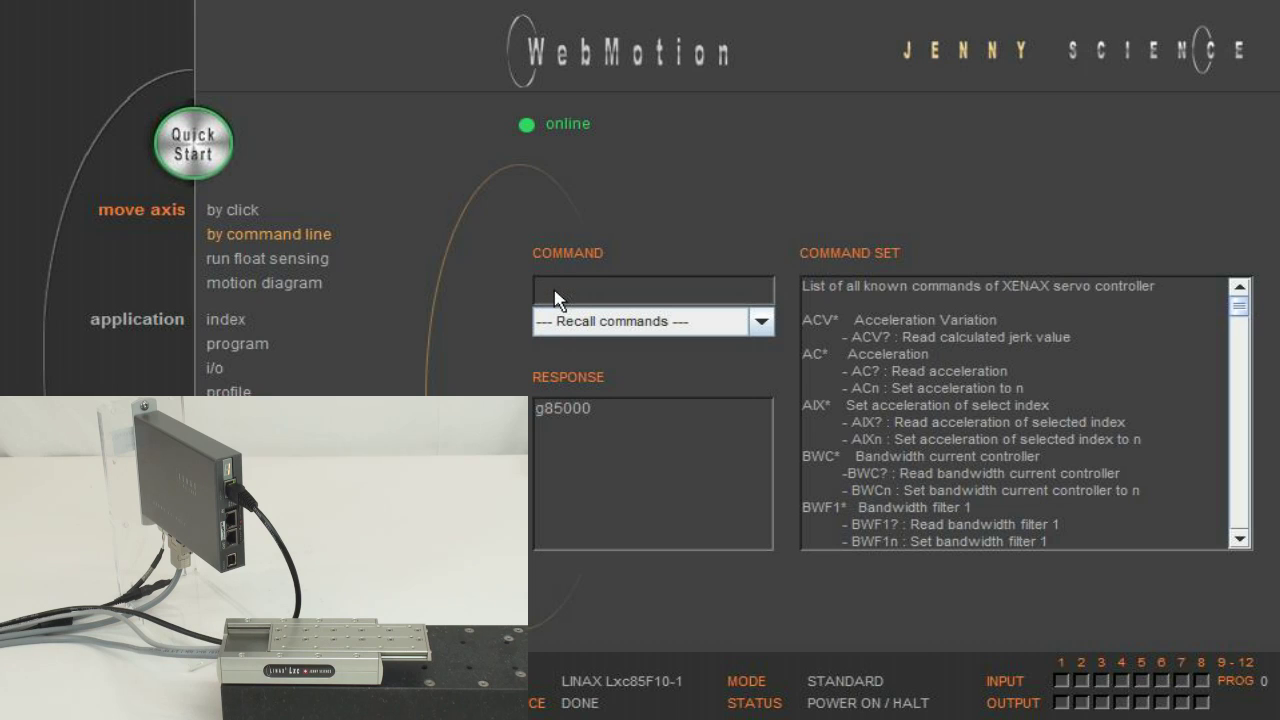
text(g42500)
key(Return)
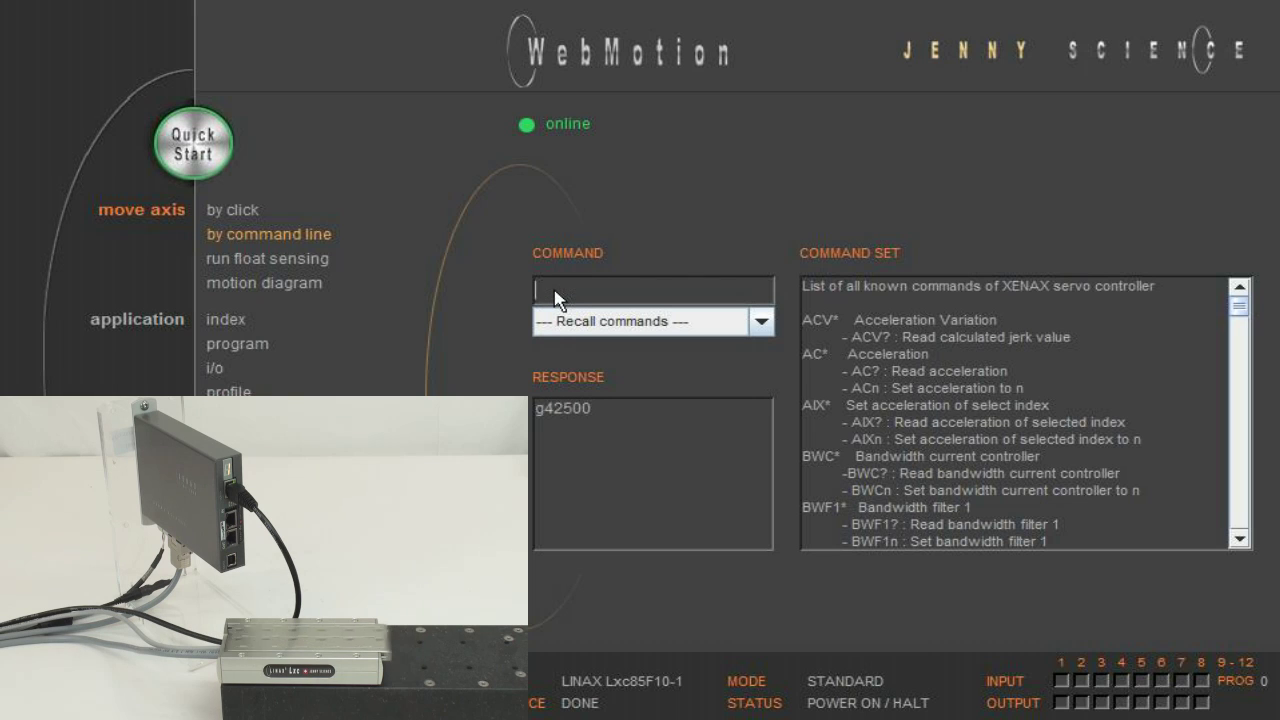
Send the commands wa10000 and rr5 to run the repeated reverse movement, and return the axis to zero with g0.
text(wa10000)
key(Return)
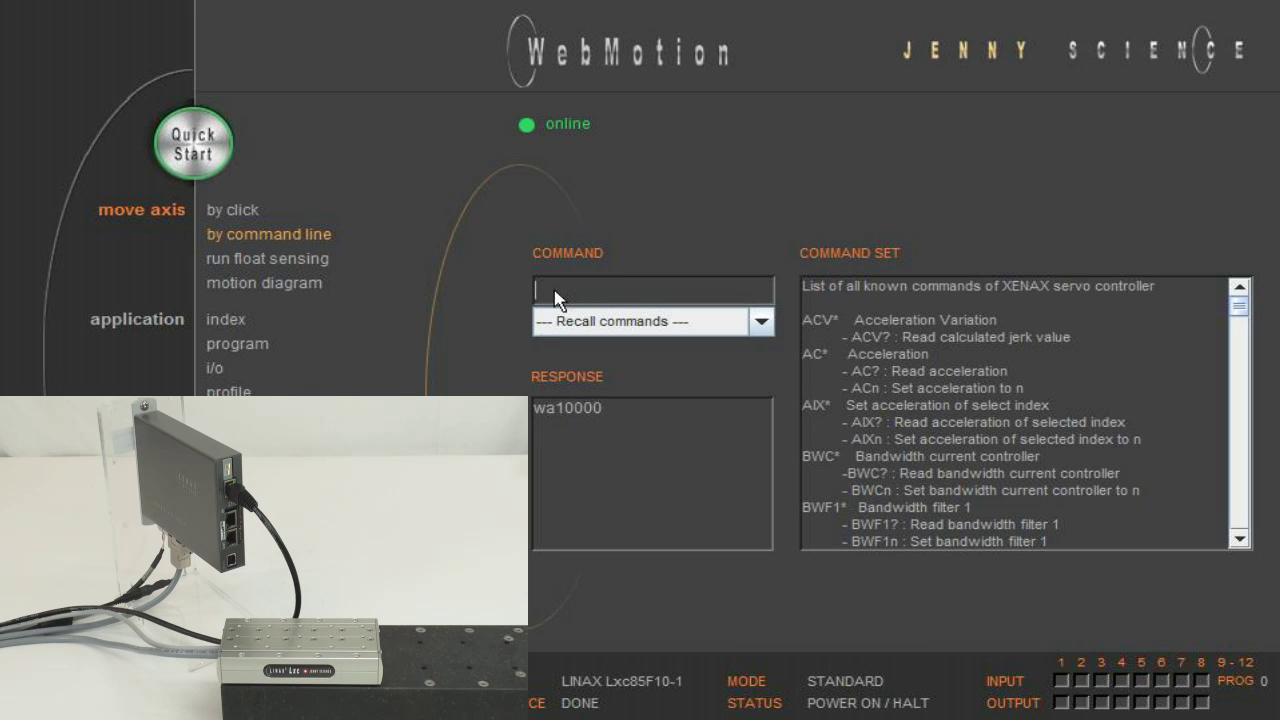
text(rr5)
key(Return)
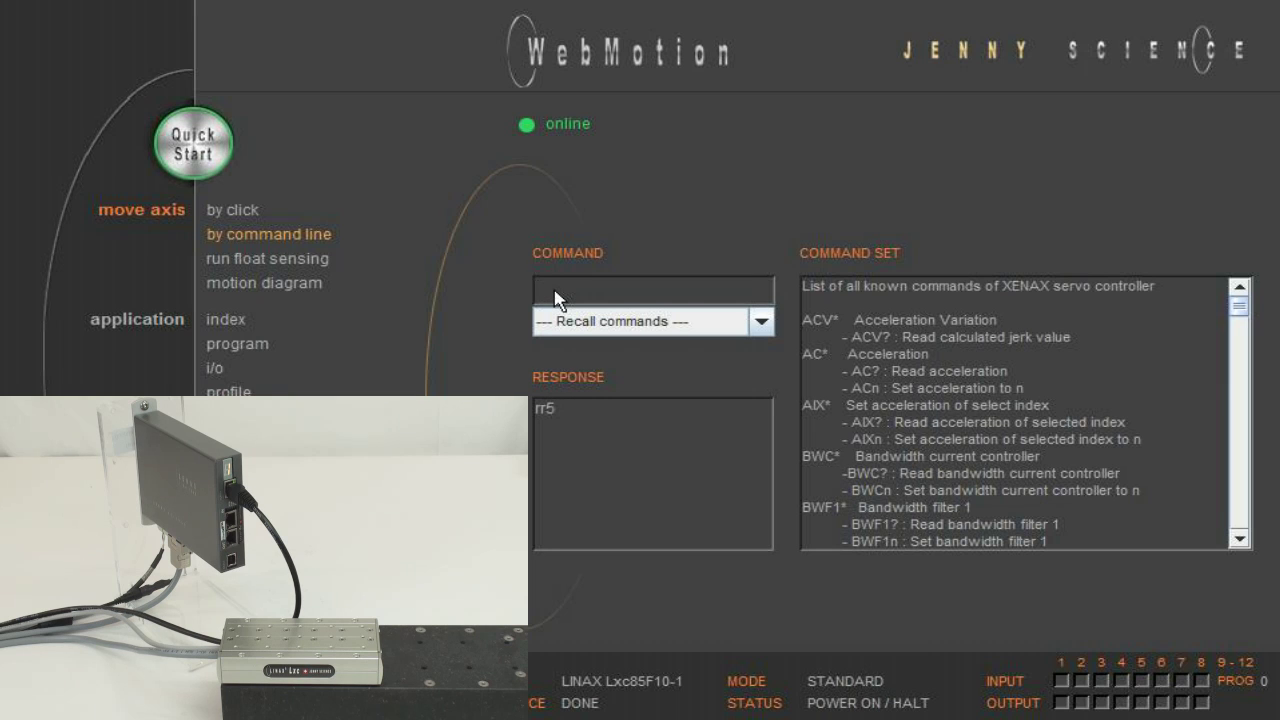
text(g0)
key(Return)
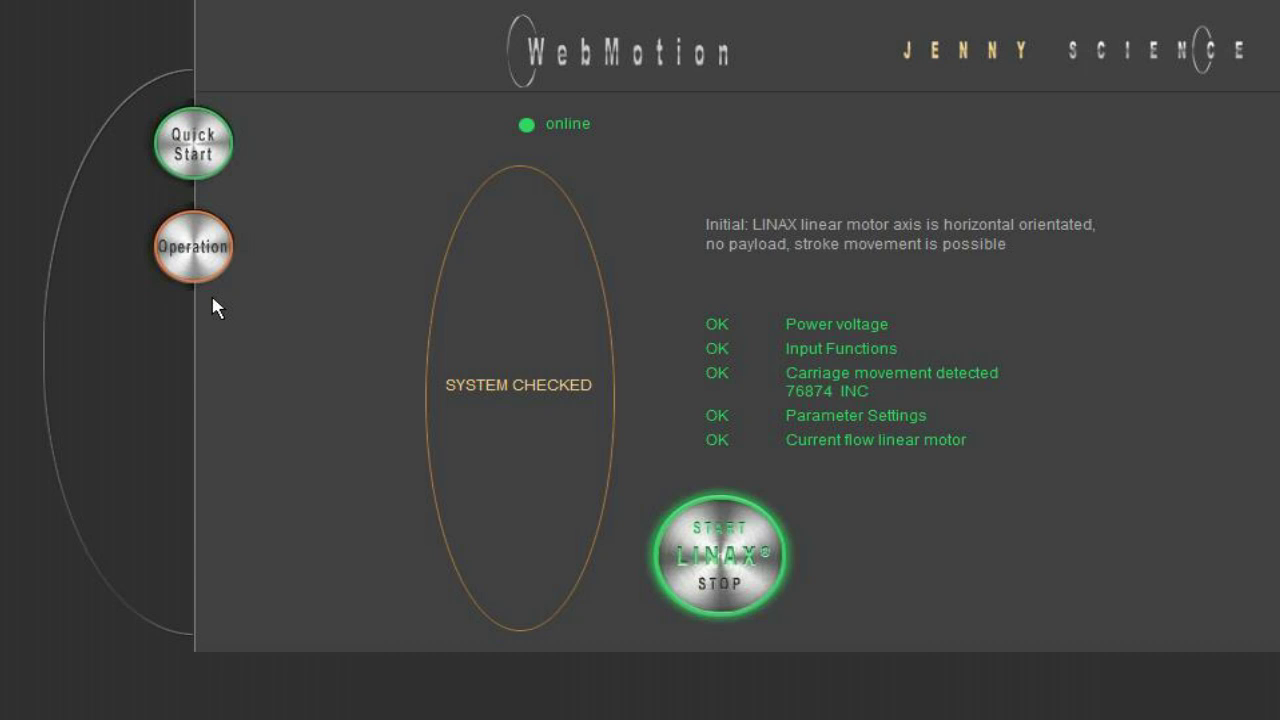
Enter operation mode and view the float sensing options.
click(206, 266)
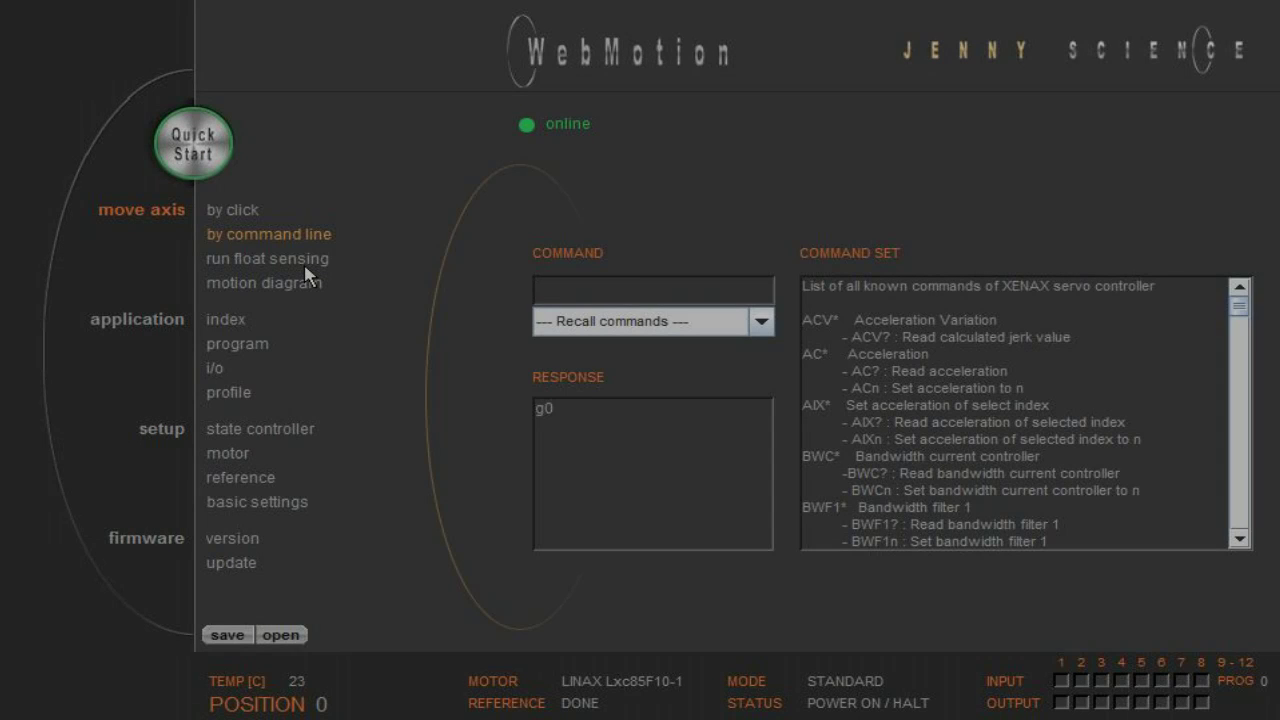
click(304, 262)
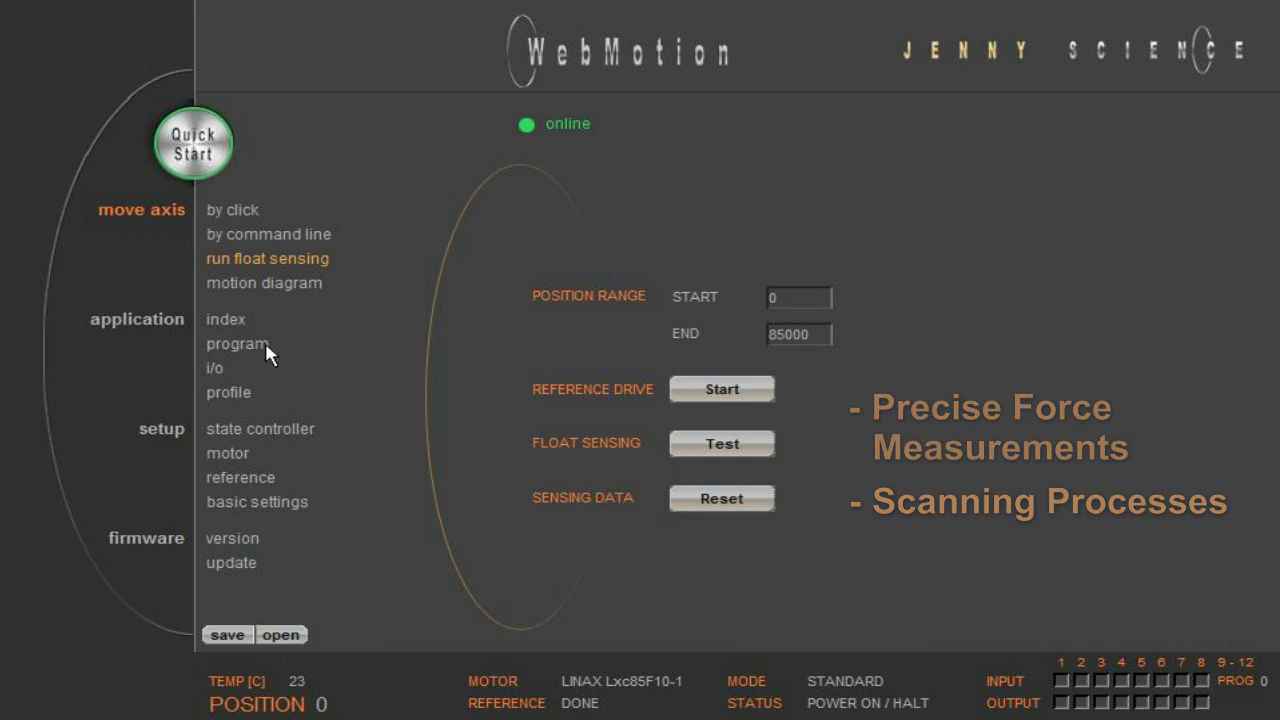
Set the state controller's GAIN POS to 65 rad/s, with the payload at 0 g and GAIN CUR at its default of 1500 rad/s.
click(252, 436)
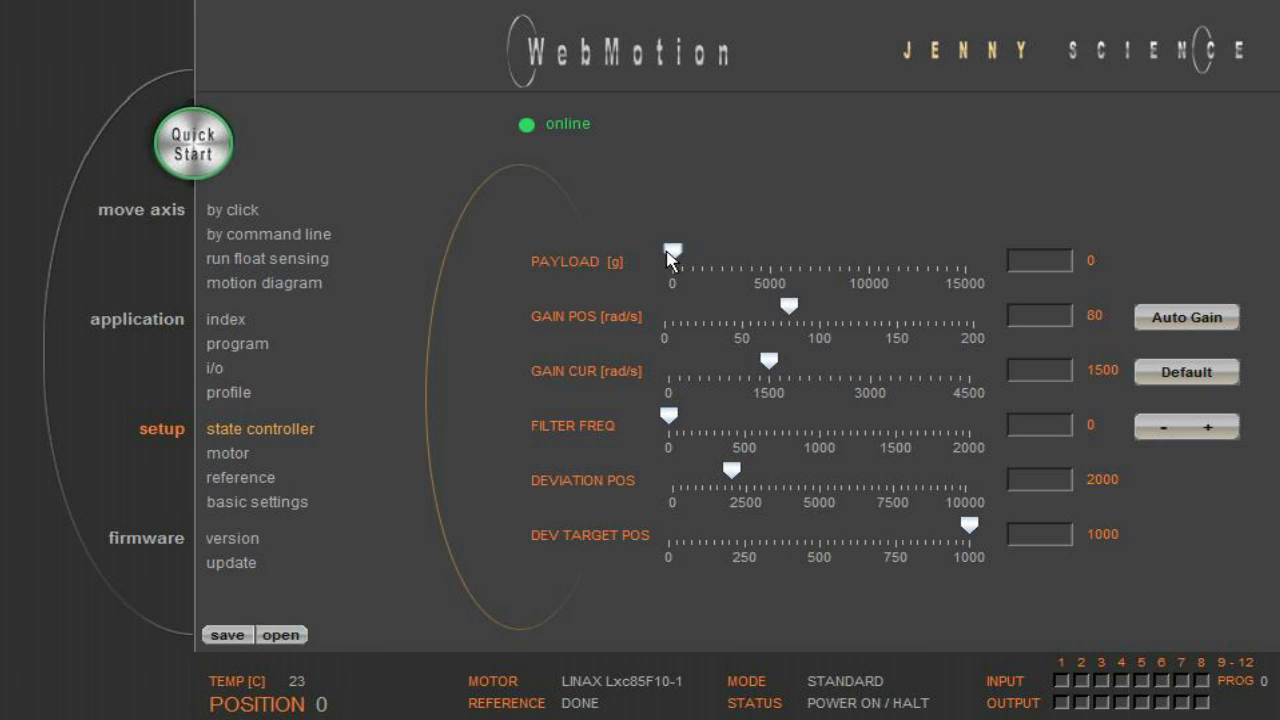
drag(673, 252, 768, 247)
drag(771, 257, 674, 257)
mouse_move(789, 313)
mouse_down()
mouse_move(860, 316)
mouse_move(767, 321)
mouse_up()
drag(767, 365, 991, 344)
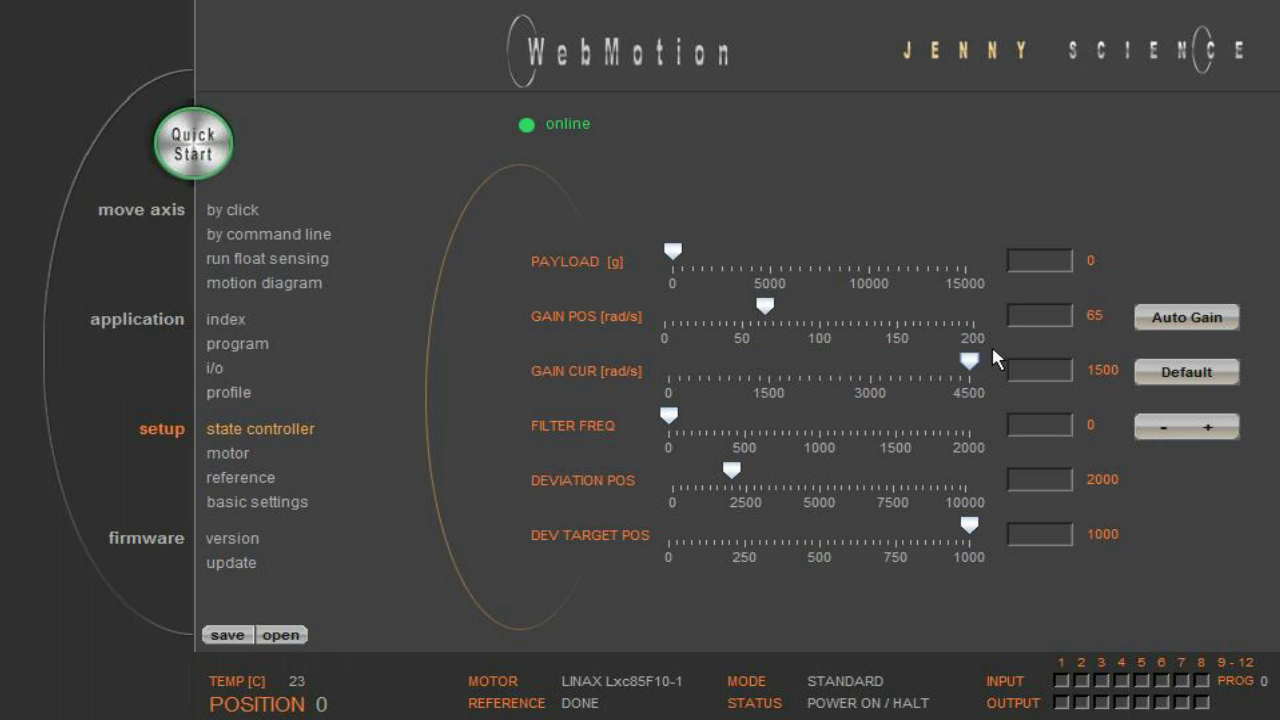
click(1170, 380)
Set the state controller's DEVIATION POS to 2250 and DEV TARGET POS to 10.
mouse_move(668, 416)
mouse_down()
mouse_move(845, 435)
mouse_move(666, 436)
mouse_up()
mouse_move(732, 470)
mouse_down()
mouse_move(856, 475)
mouse_move(739, 476)
mouse_up()
click(1033, 536)
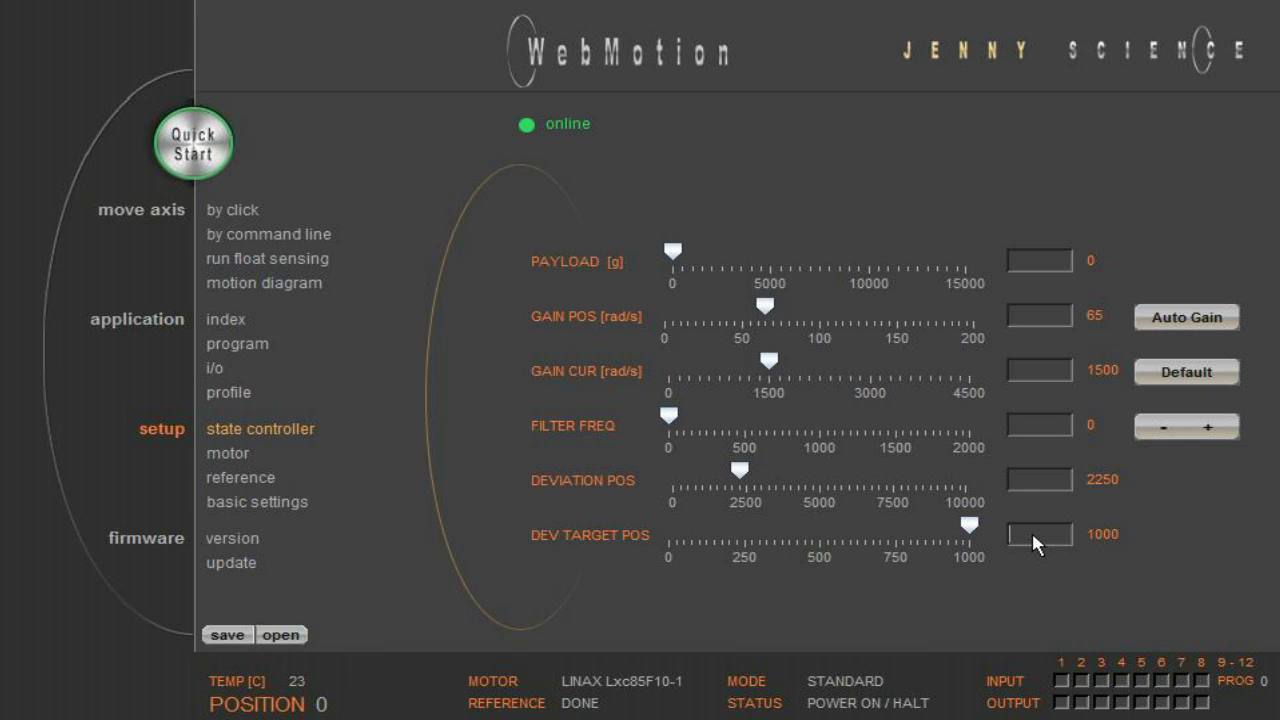
text(10)
key(Return)
Set the motor's I STOP to 500 and I RUN to 1200 (*10mA), and check the pole pairs, increments and phase settings.
click(230, 455)
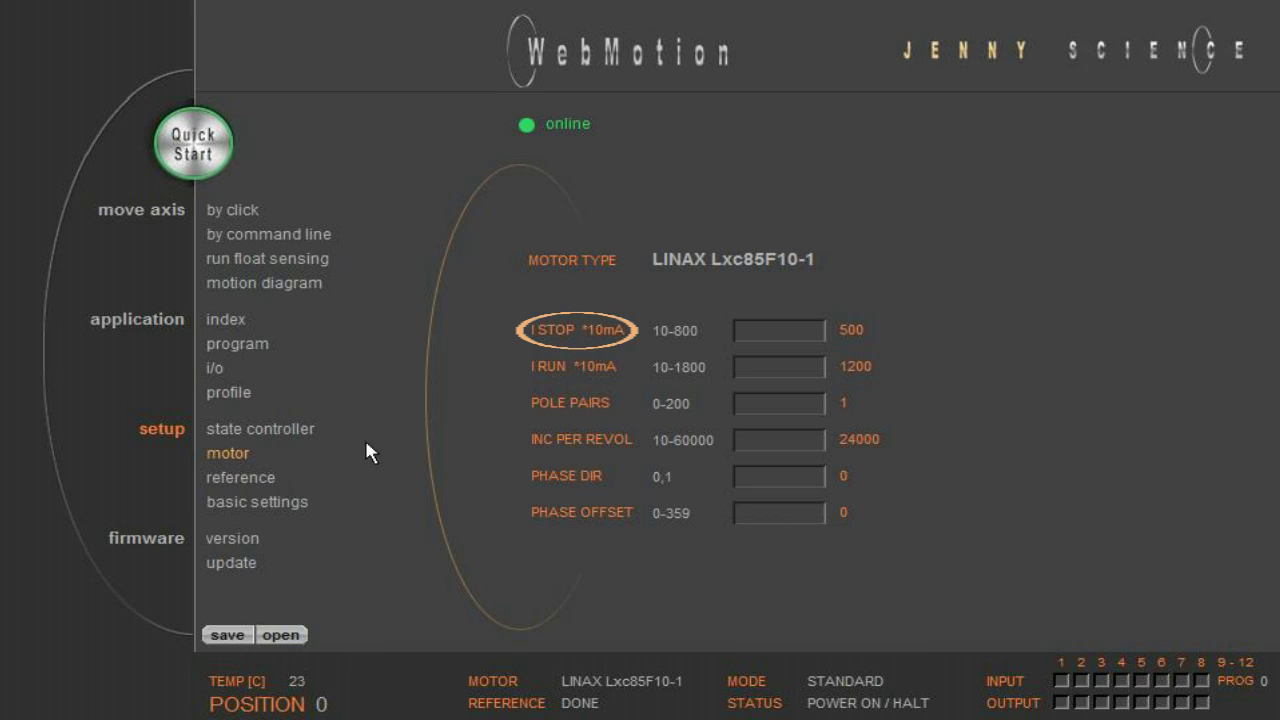
click(813, 332)
text(500)
key(Return)
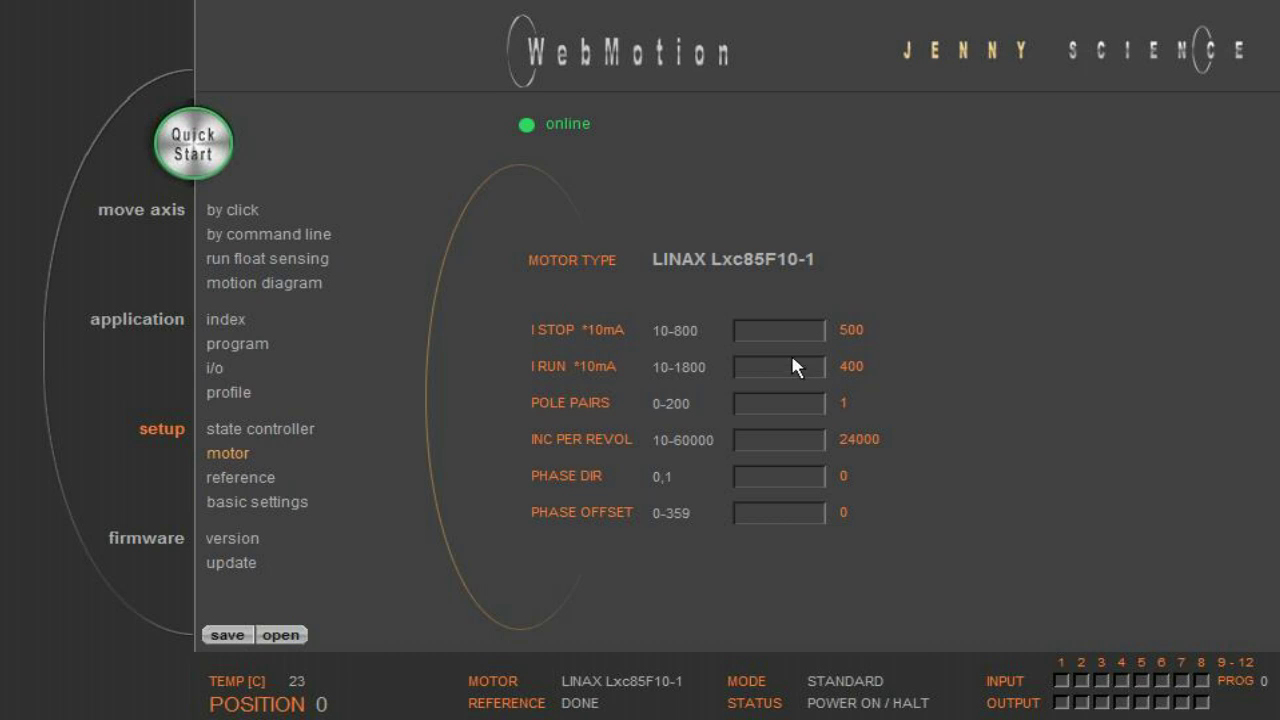
click(790, 362)
text(1200)
key(Return)
click(790, 400)
click(790, 438)
click(786, 473)
click(786, 512)
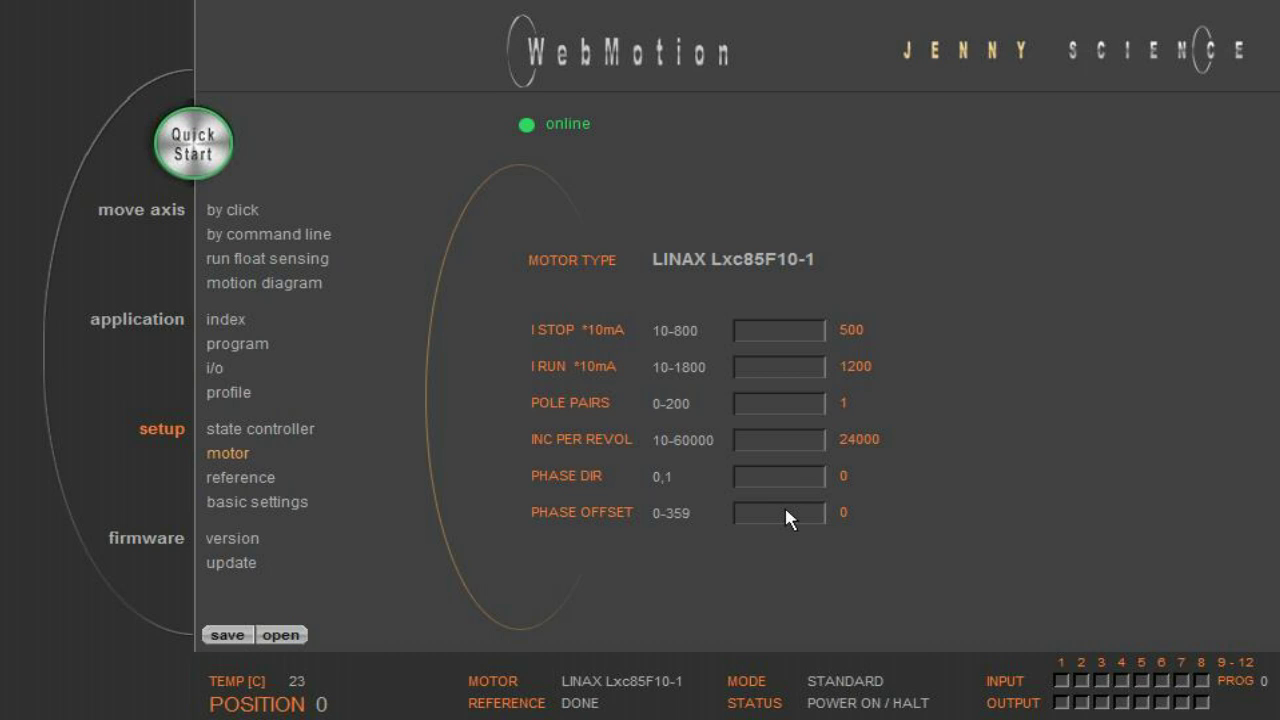
Set the reference direction to DOWN in the reference setup.
click(262, 480)
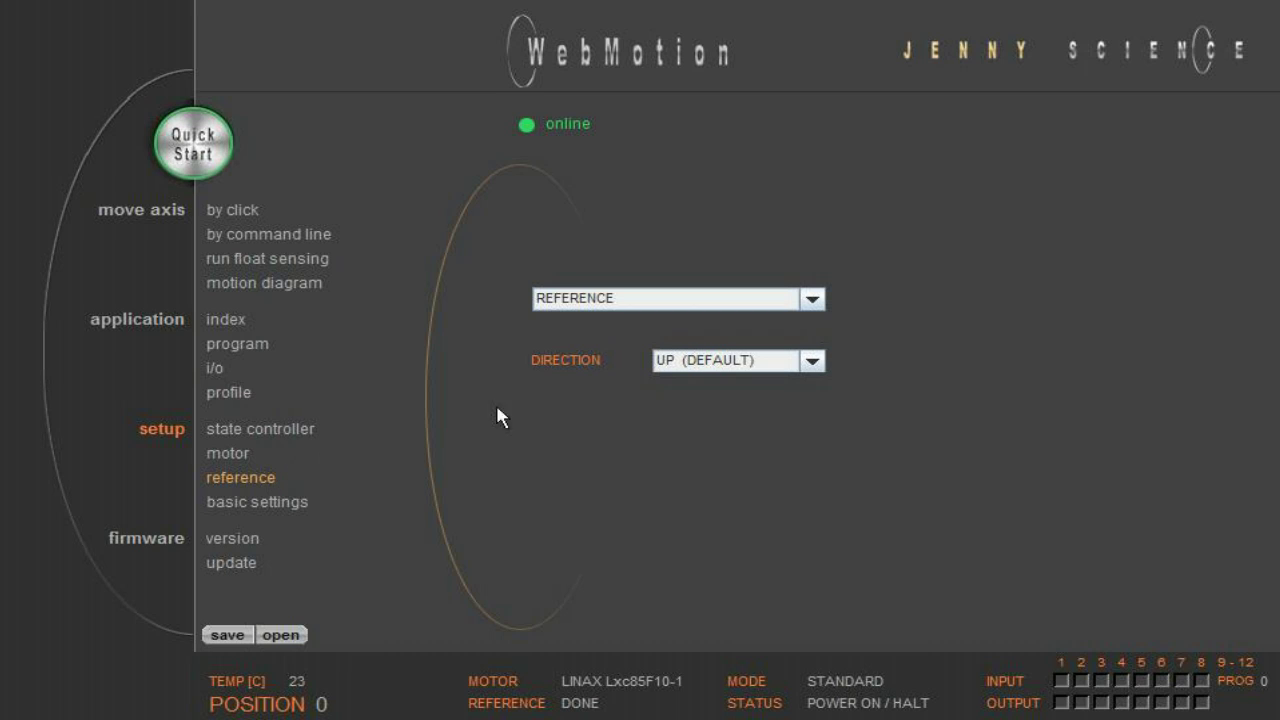
click(812, 361)
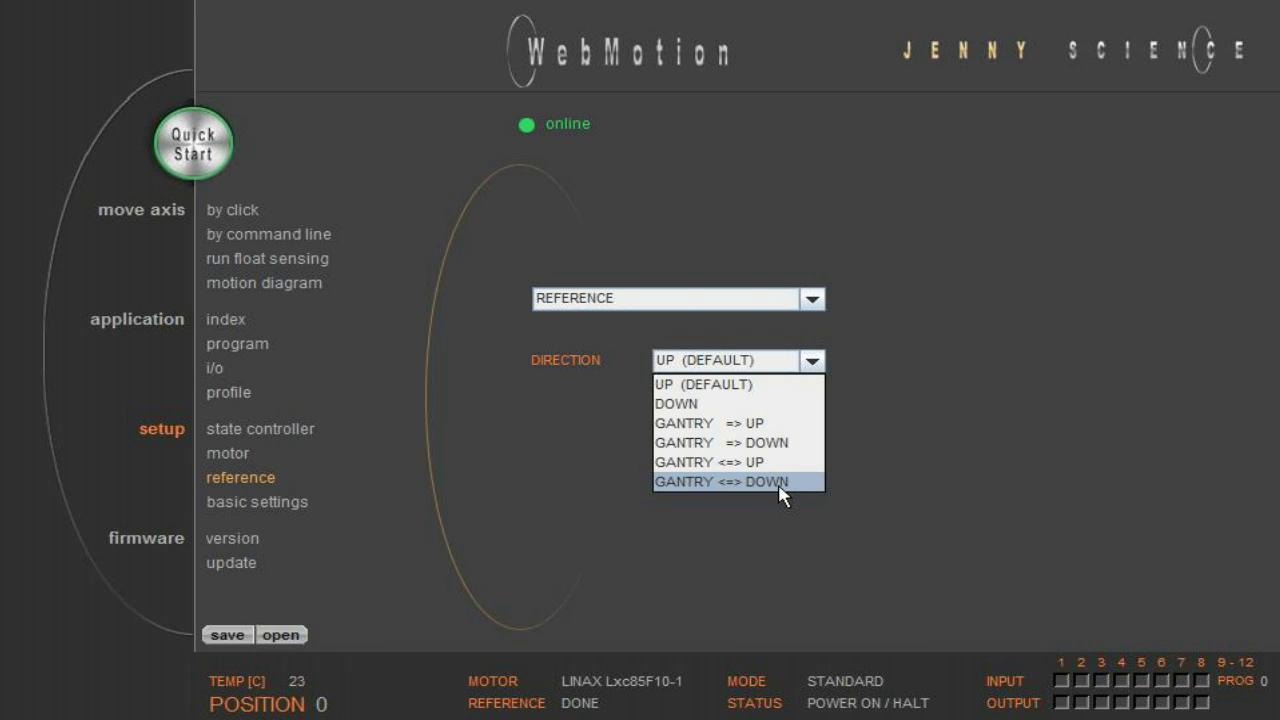
click(737, 403)
Configure the basic settings with MODE 10, INC PER PULSE 5 and CARD IDENTIFIER 1.
click(293, 505)
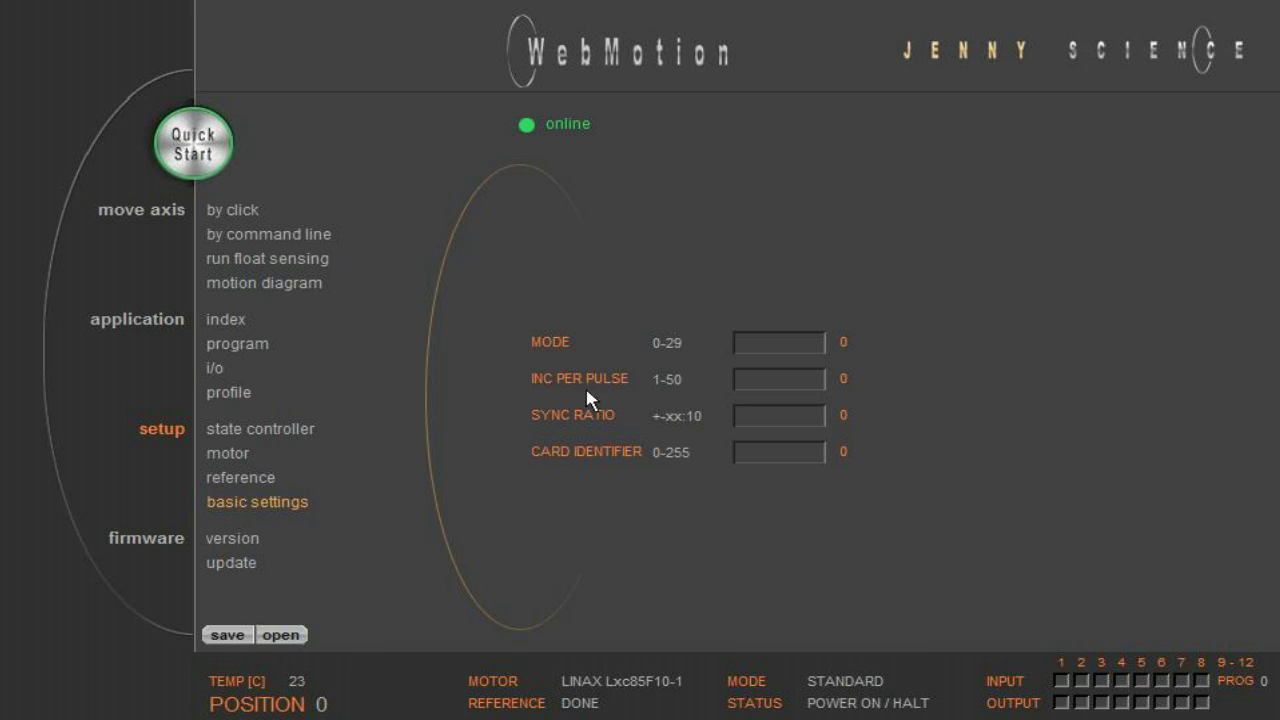
click(759, 344)
text(10)
key(Return)
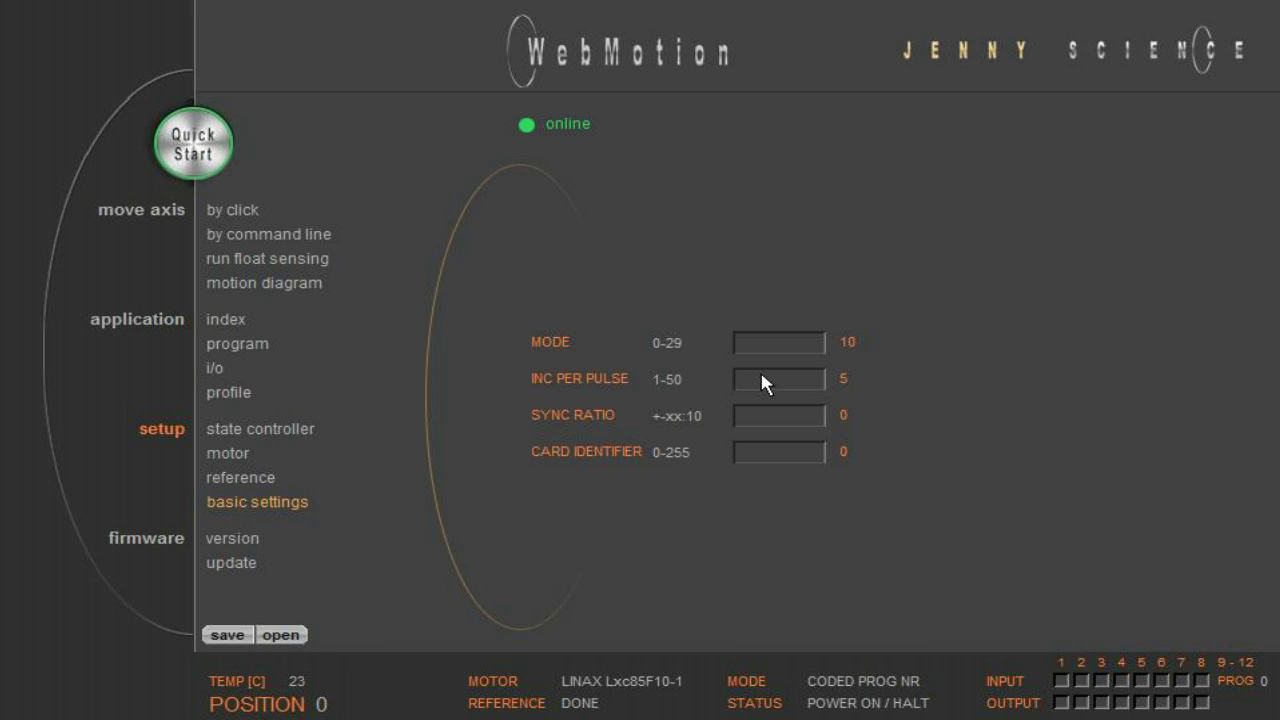
click(755, 455)
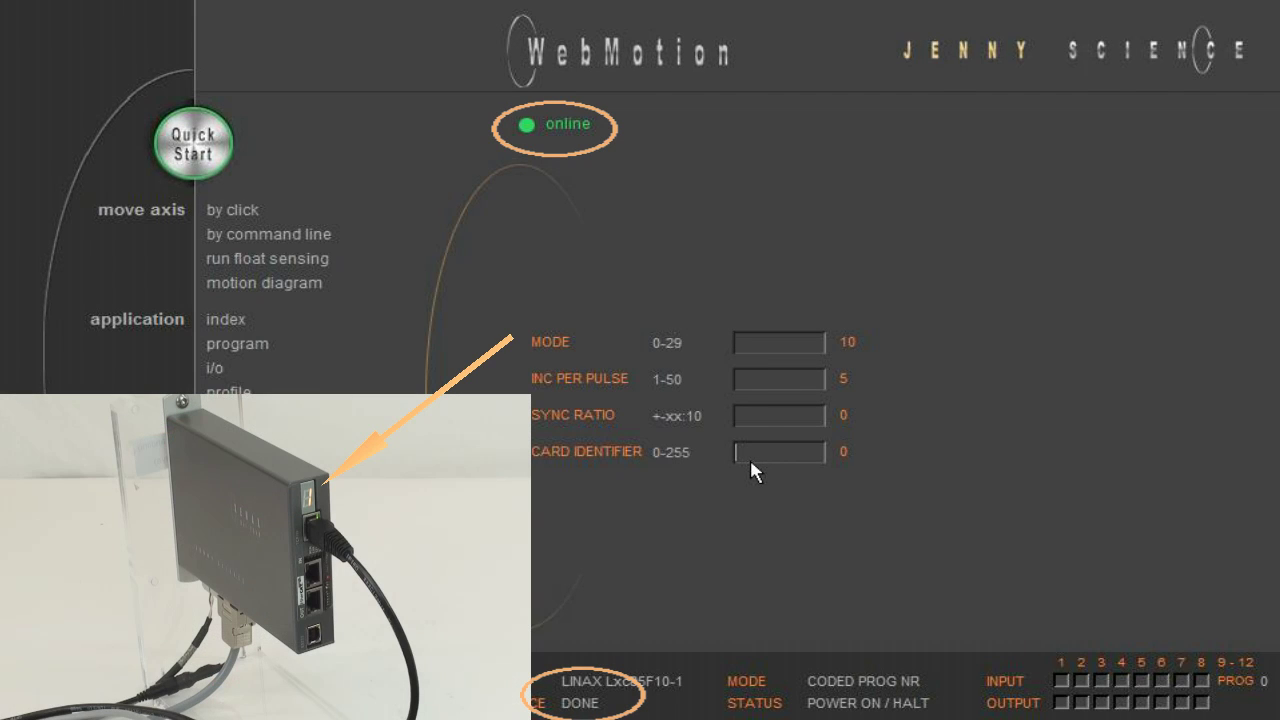
text(1)
key(Return)
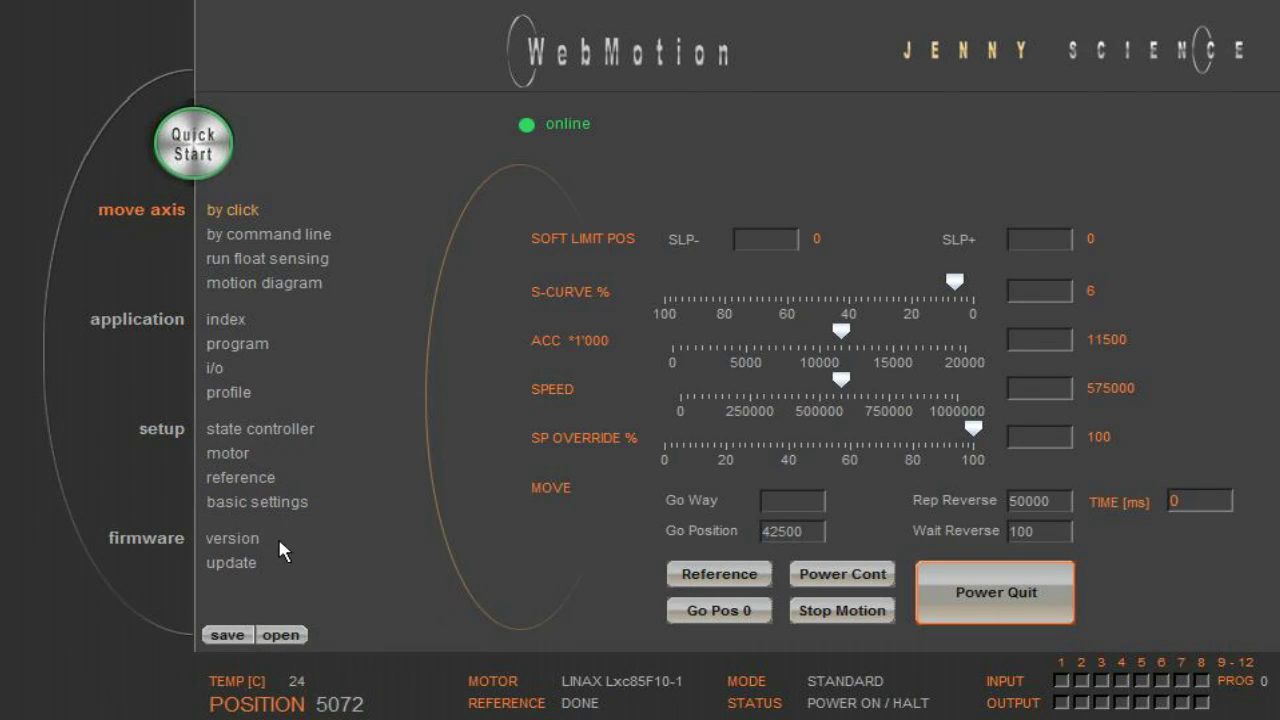
Check the controller's firmware versions and view the firmware update page.
click(253, 539)
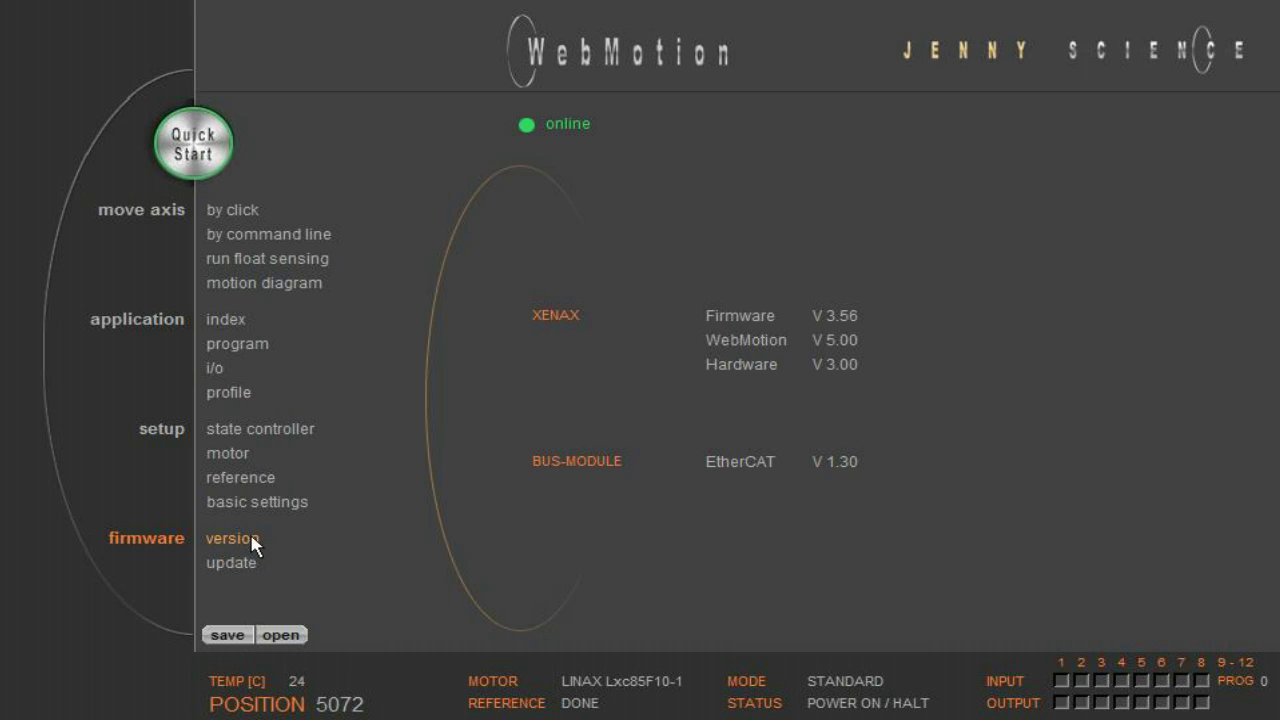
click(257, 566)
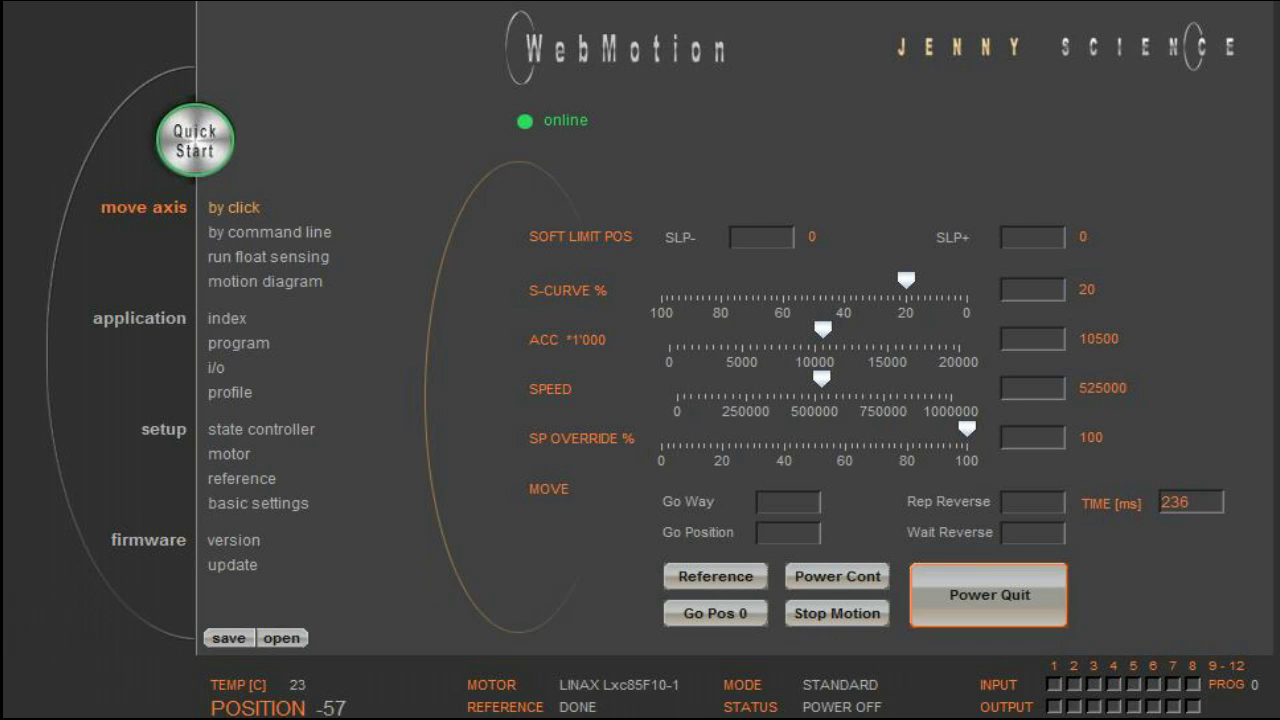
Switch on outputs 1, 2, 3, 5, 7 and 8 in the application's I/O settings.
click(214, 368)
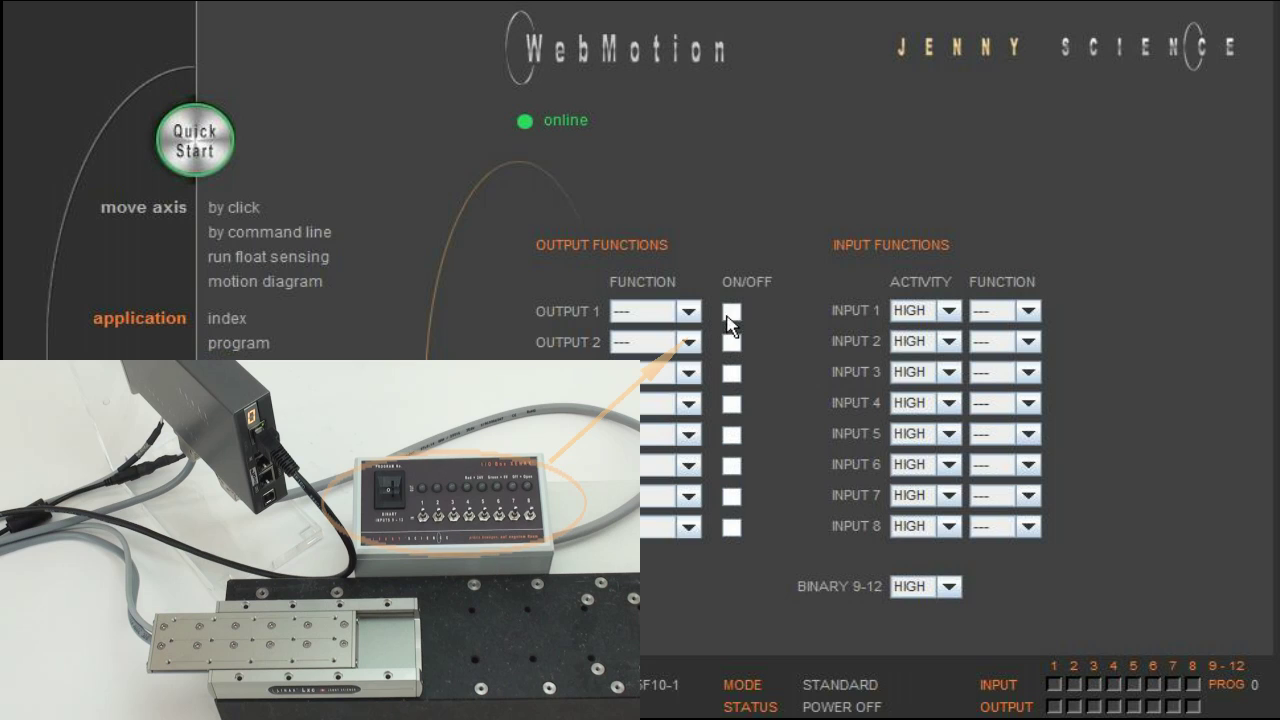
click(732, 312)
click(732, 342)
click(732, 374)
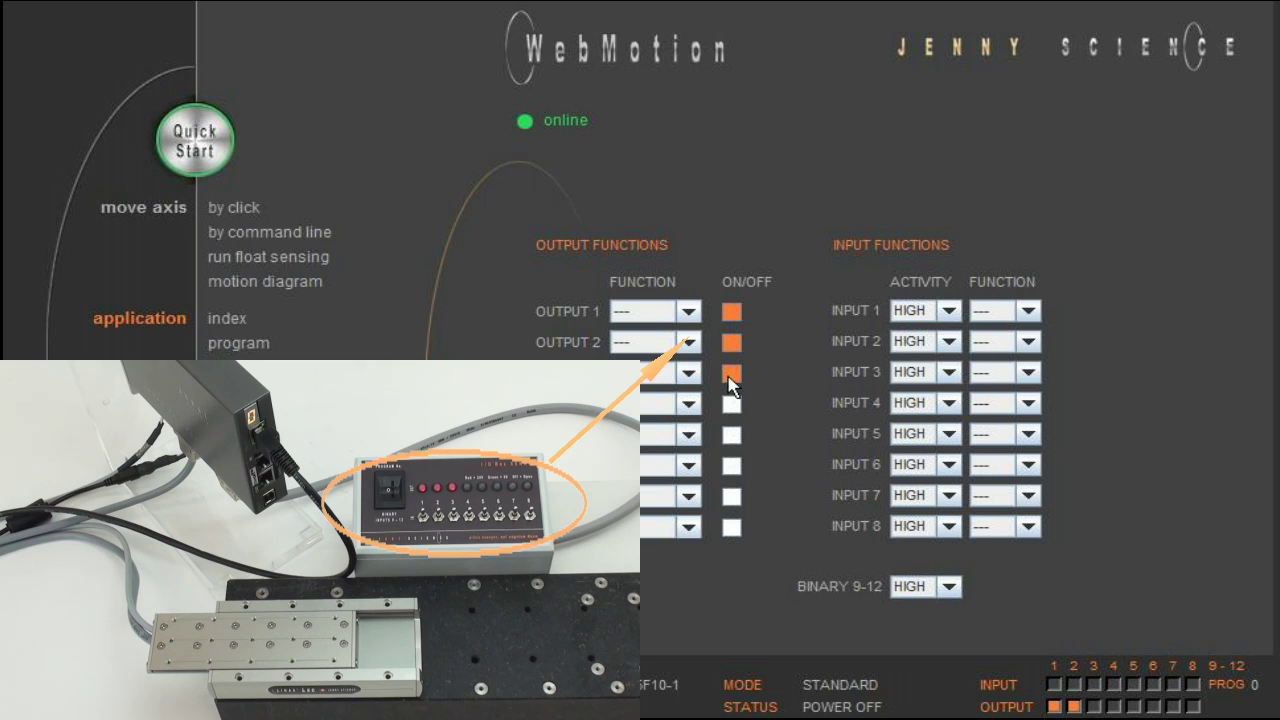
click(733, 496)
click(733, 527)
click(732, 434)
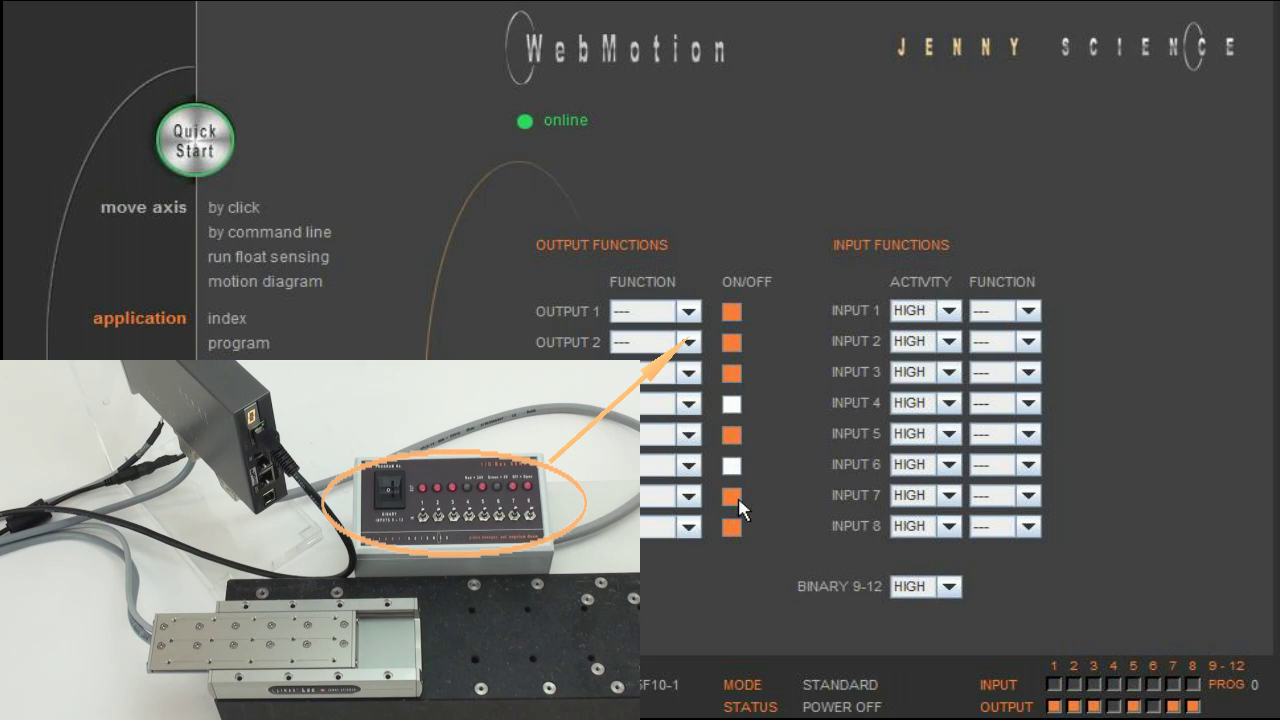
Switch outputs 1, 2, 3, 5, 7 and 8 off again.
click(733, 496)
click(733, 527)
click(732, 374)
click(732, 342)
click(732, 312)
click(732, 434)
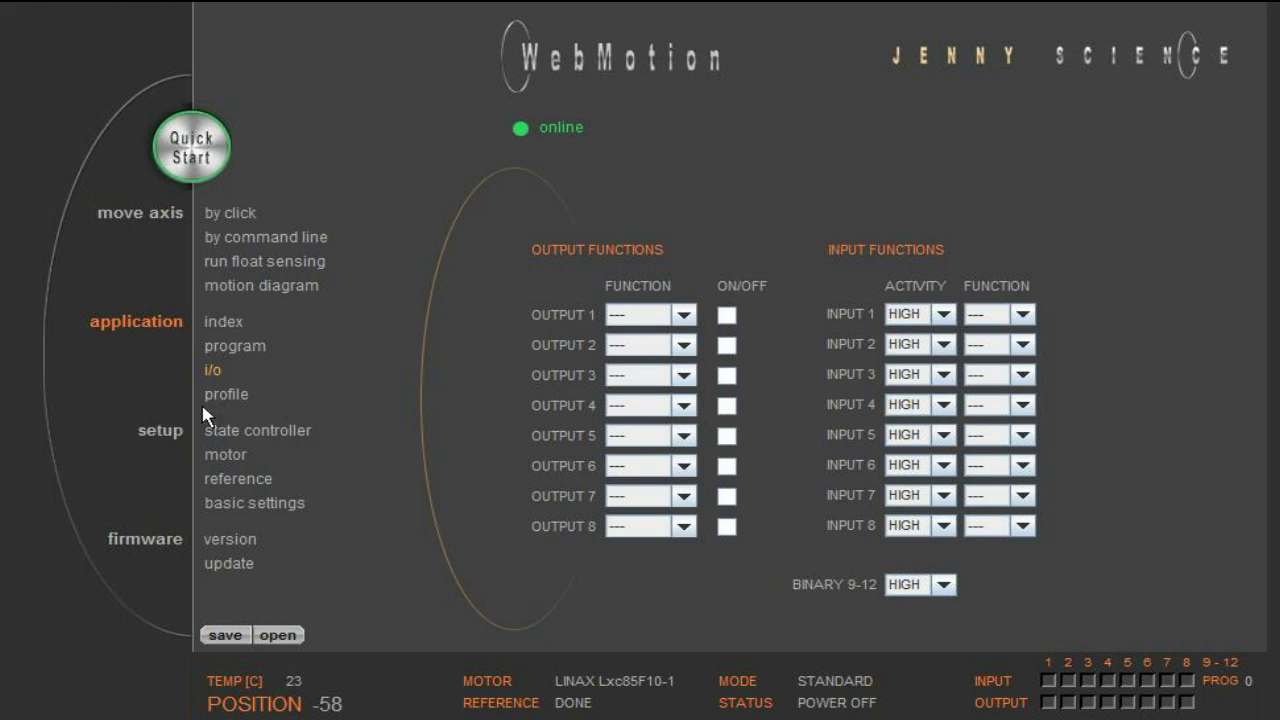
Create application index 1 with ACC x1000 set to 1000 and SPEED set to 100000.
click(222, 328)
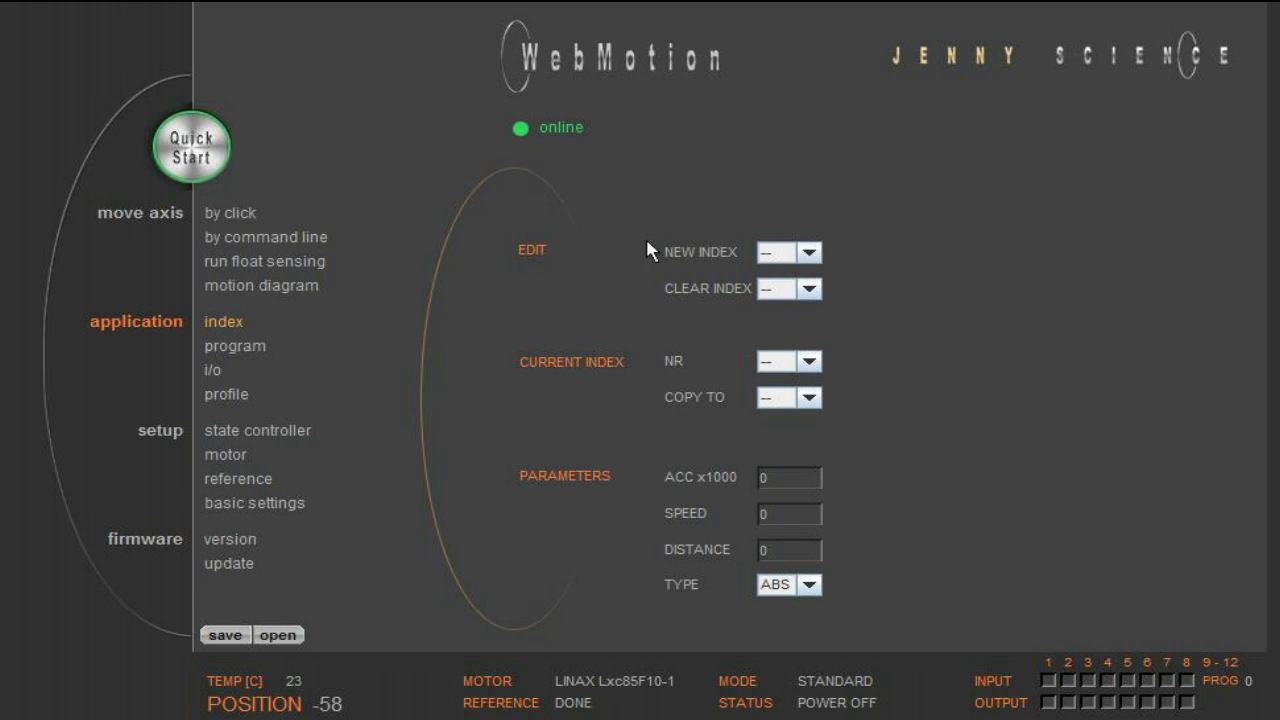
click(787, 252)
click(780, 294)
click(787, 478)
text(1000)
click(766, 517)
text(100000)
Copy index 1 to index 2 and set the DISTANCE of index 2 to 85000.
click(810, 397)
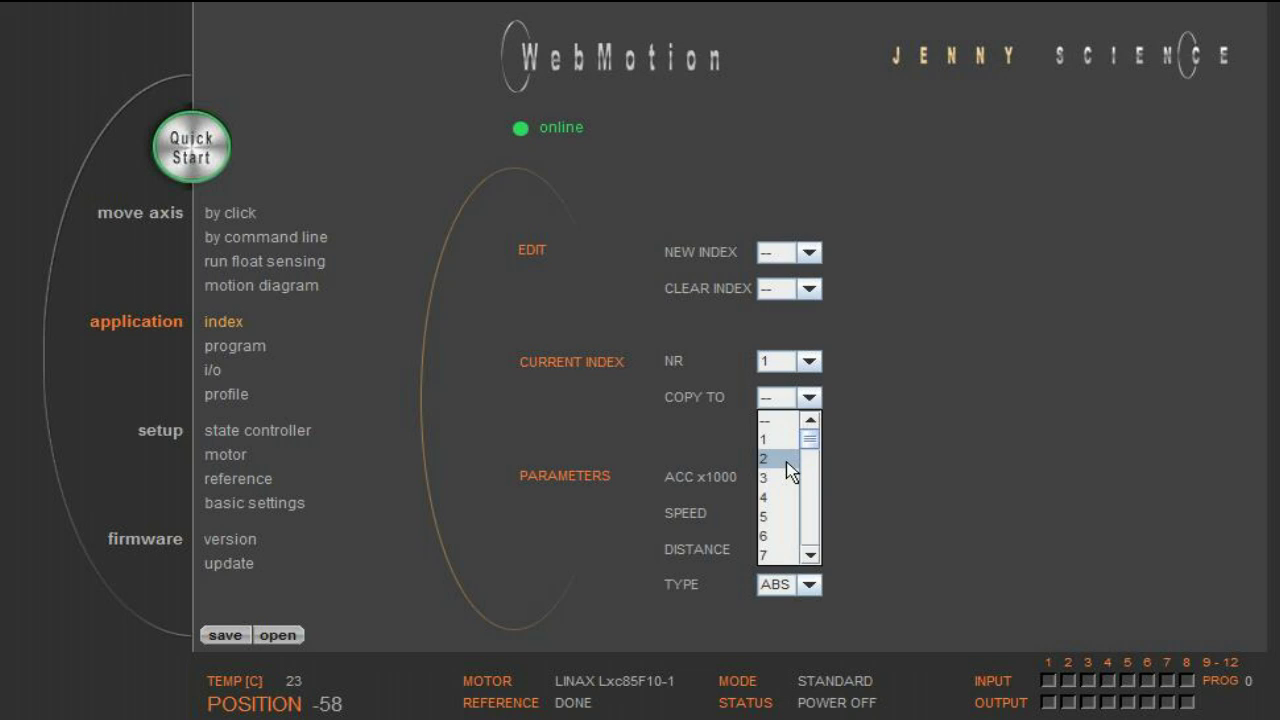
click(786, 459)
click(810, 362)
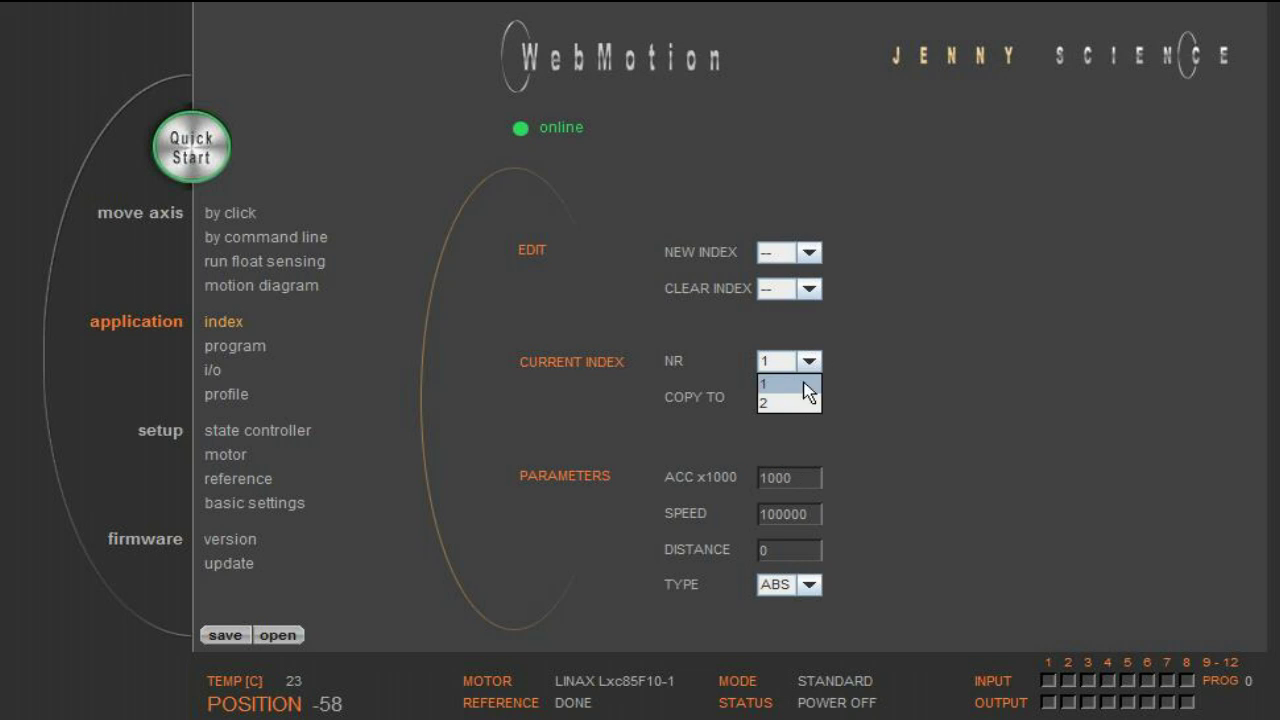
click(800, 404)
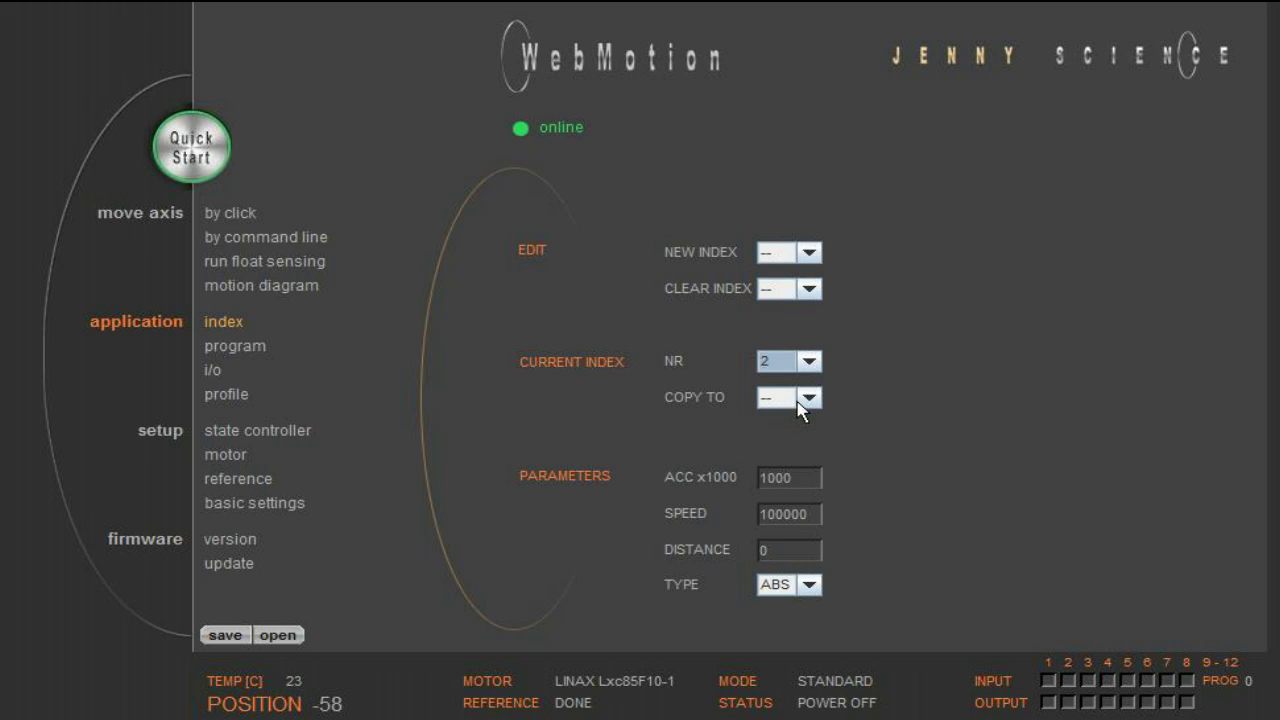
click(781, 550)
text(85000)
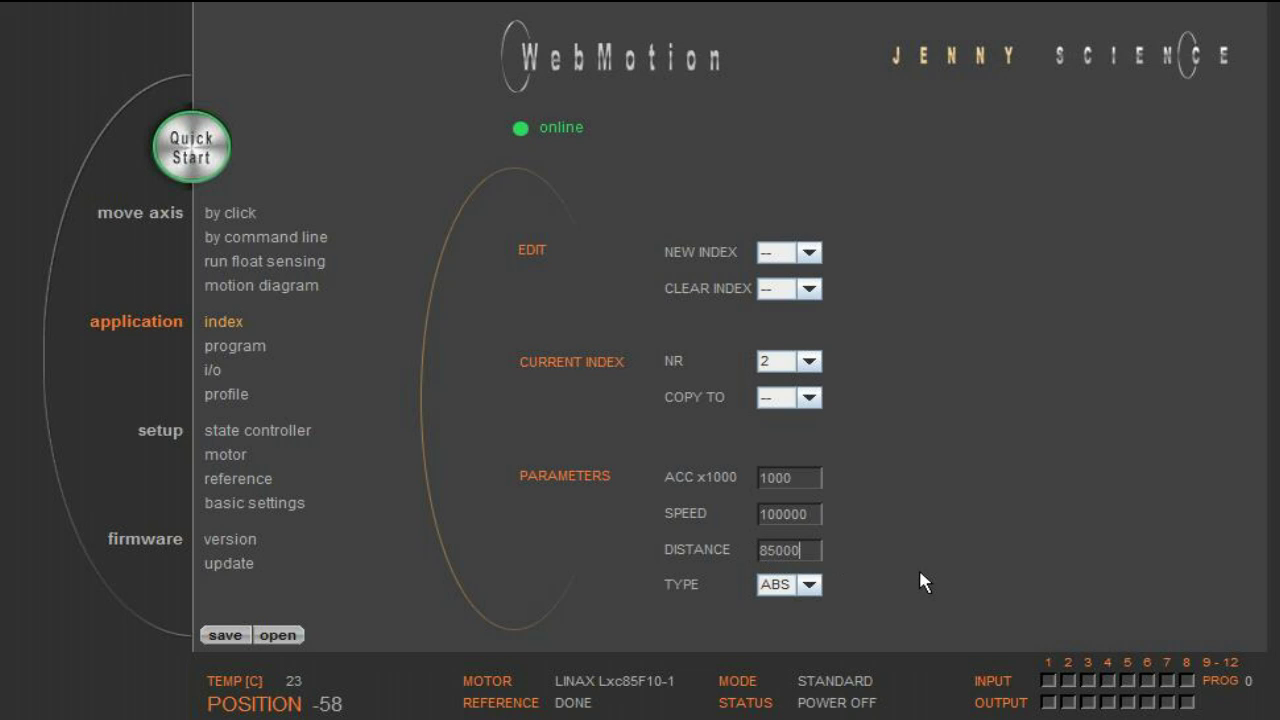
In the application's I/O settings, assign function IX with index 1 to INPUT 1 and IX with index 2 to INPUT 2.
click(214, 374)
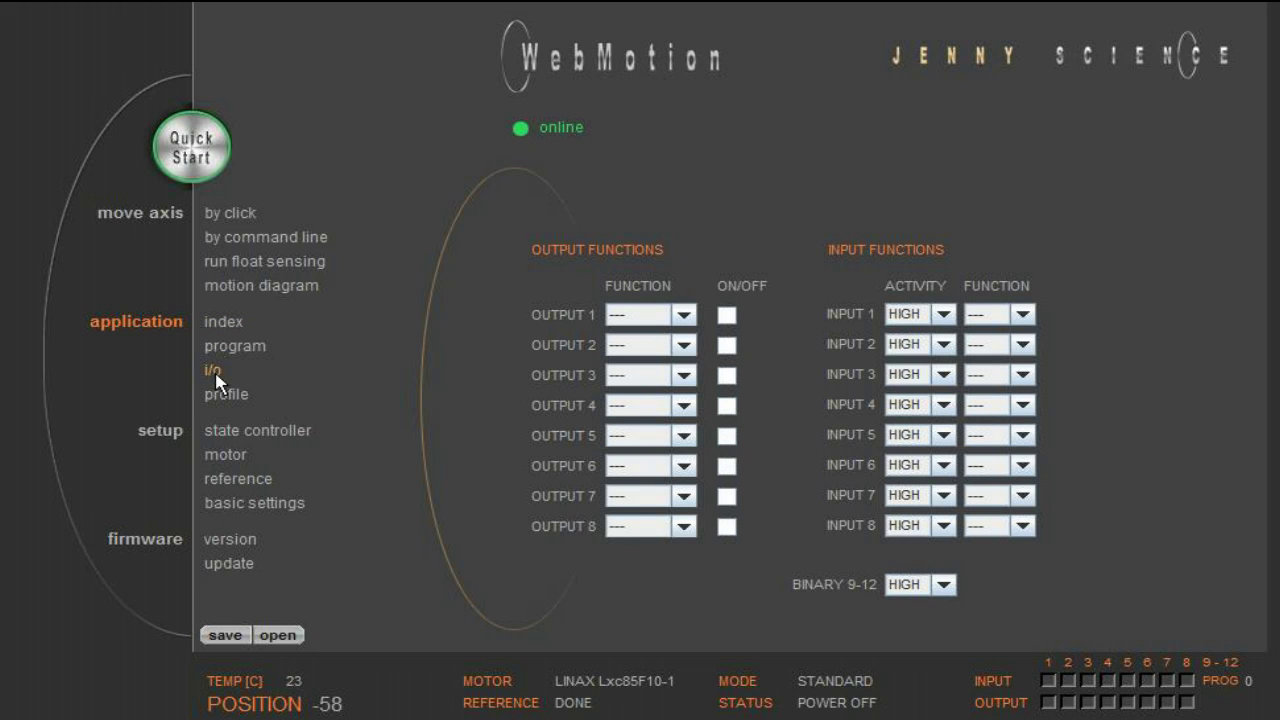
click(980, 314)
click(982, 375)
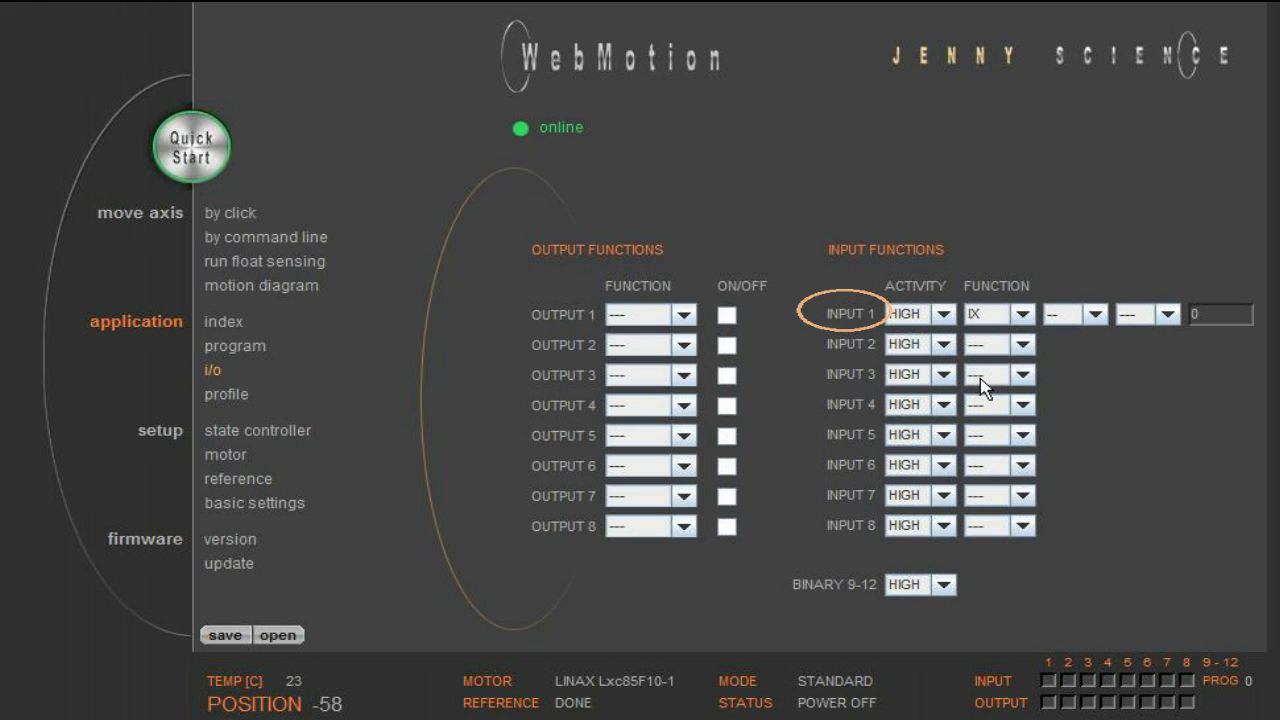
click(1094, 315)
click(1079, 355)
click(1020, 344)
click(1008, 405)
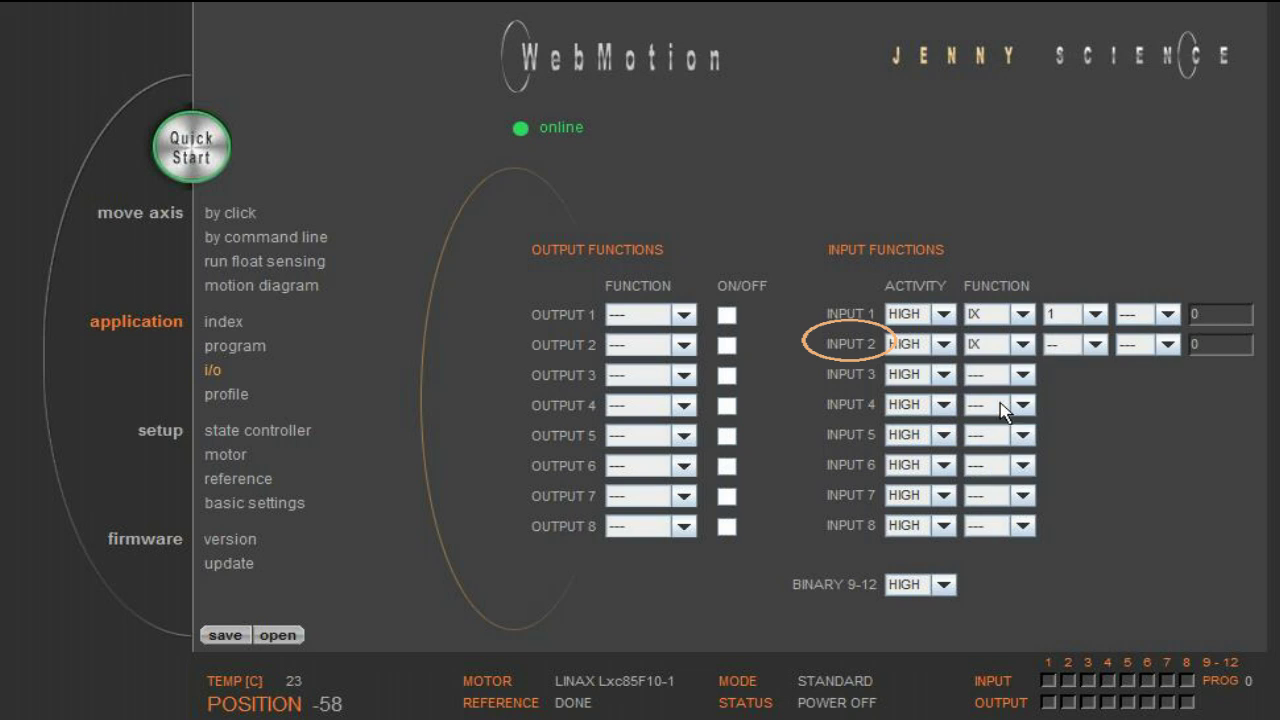
click(1095, 344)
click(1066, 405)
Assign function REF to INPUT 3 and save the settings to the XENAX controller.
click(1023, 375)
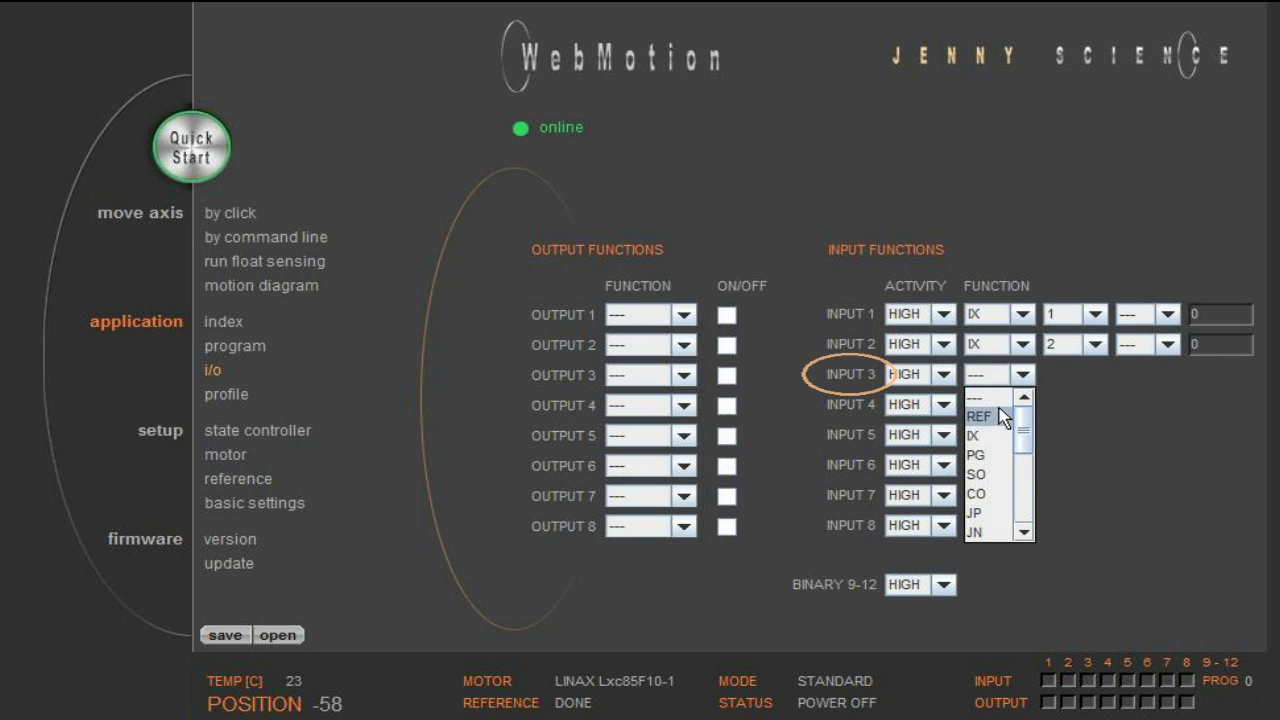
click(996, 416)
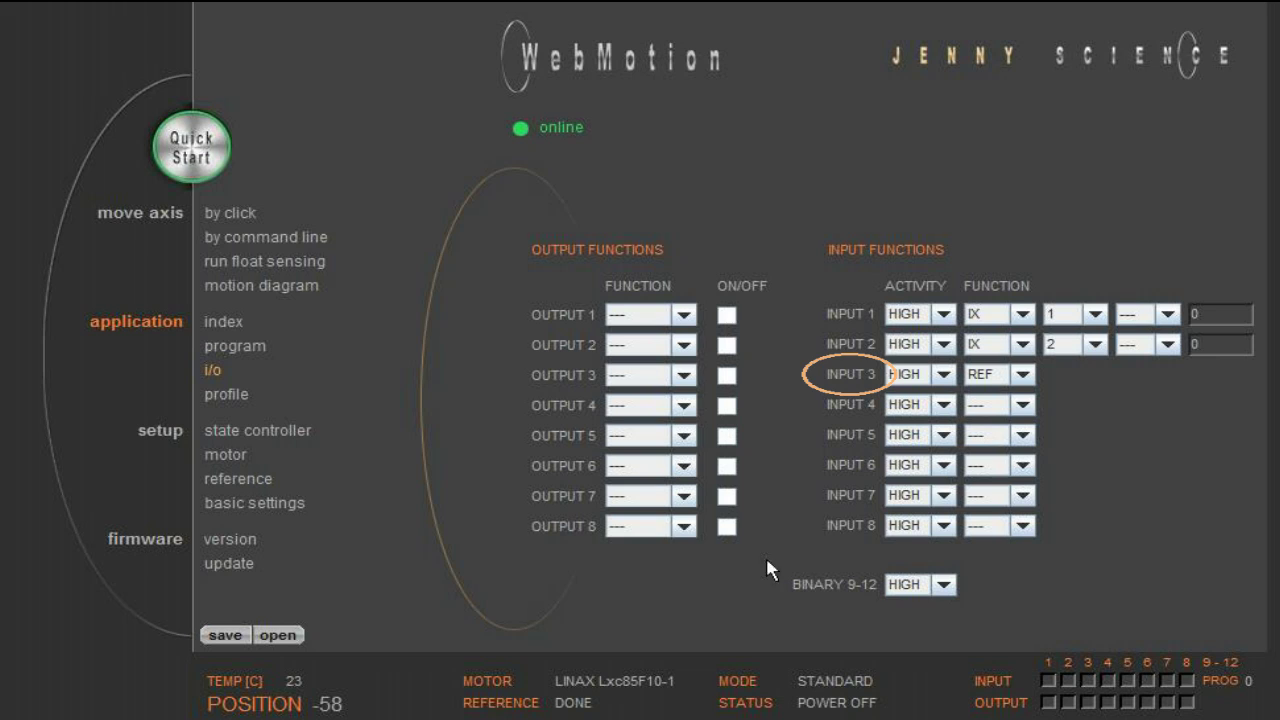
click(226, 638)
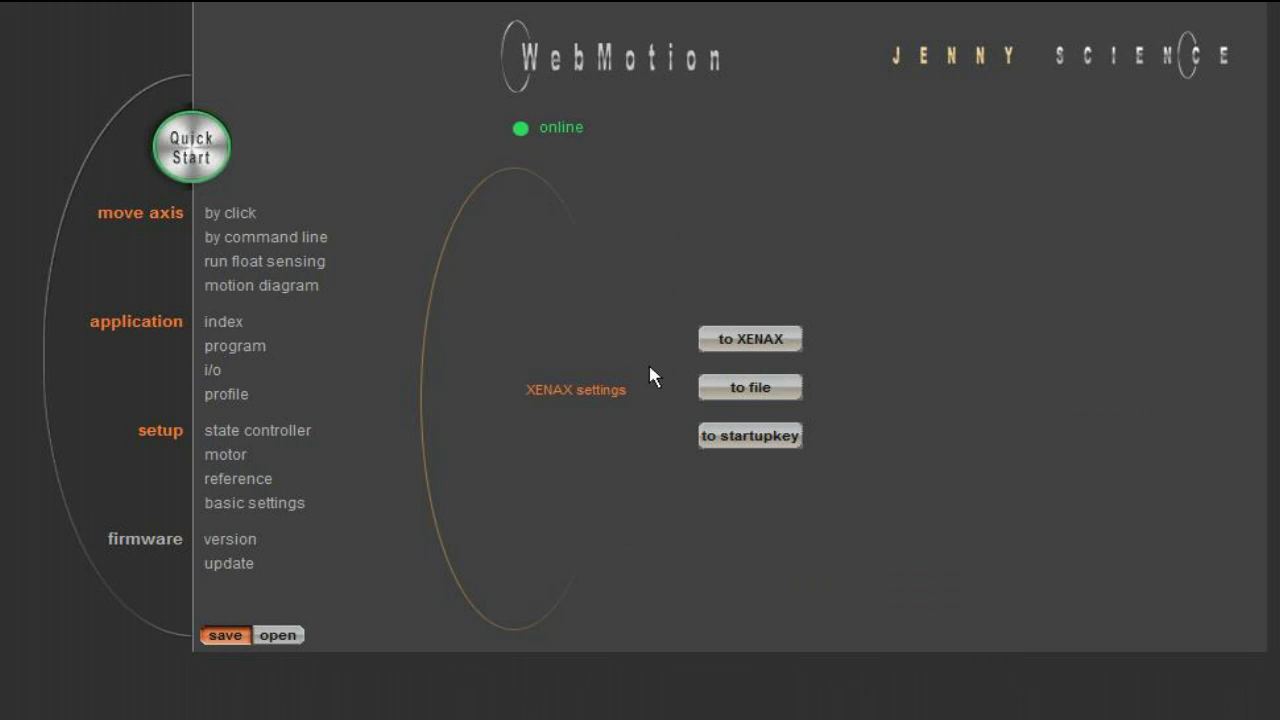
click(720, 345)
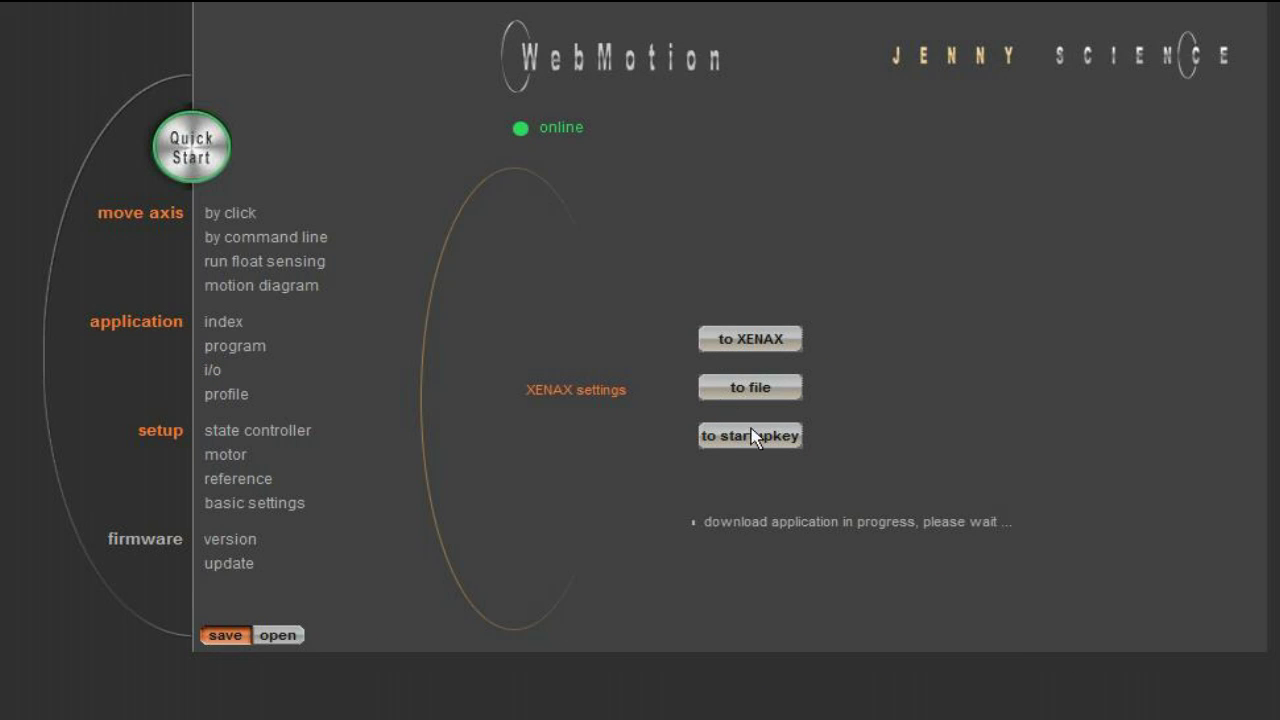